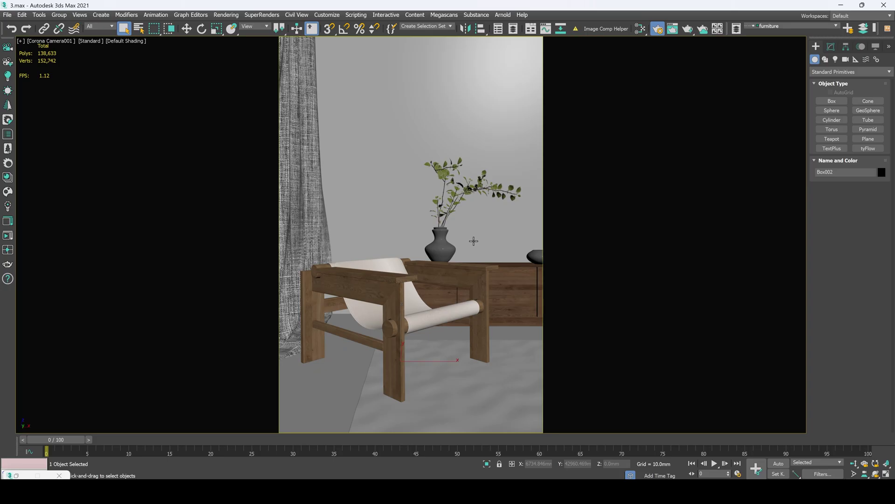
Set Corona as the scene's renderer and bring up its virtual frame buffer
key(F10)
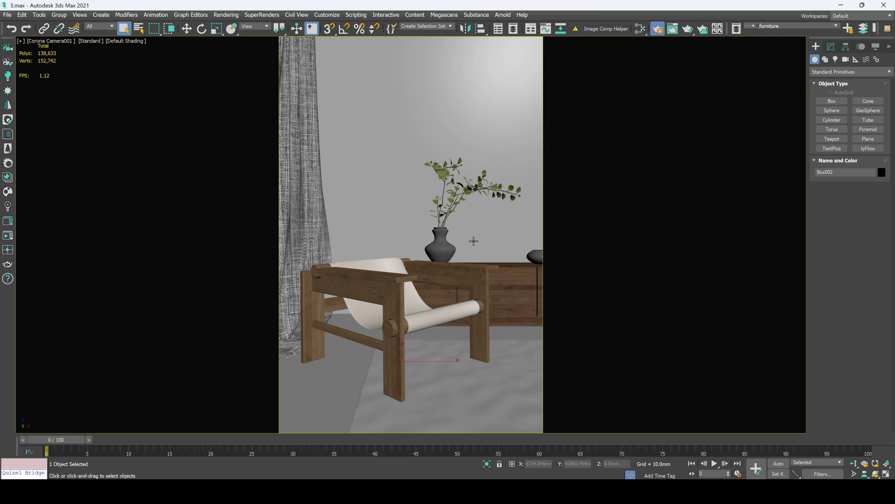
click(394, 122)
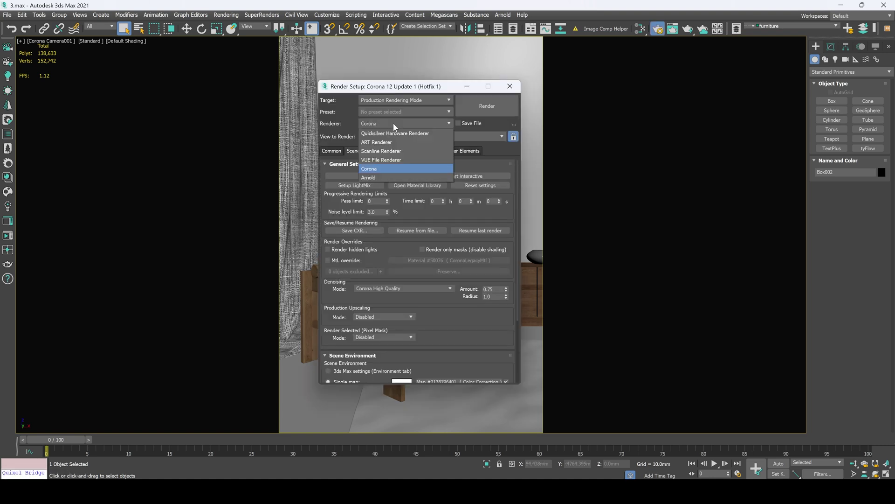
click(378, 168)
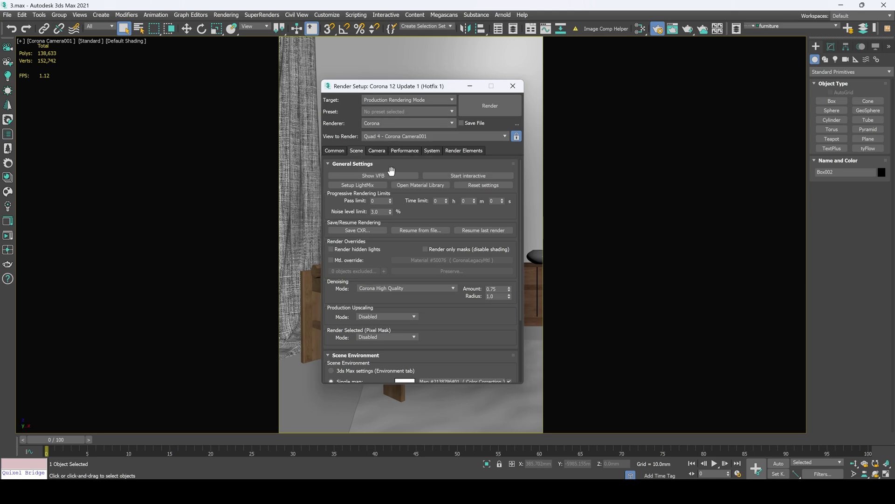
click(369, 175)
drag(400, 77, 410, 55)
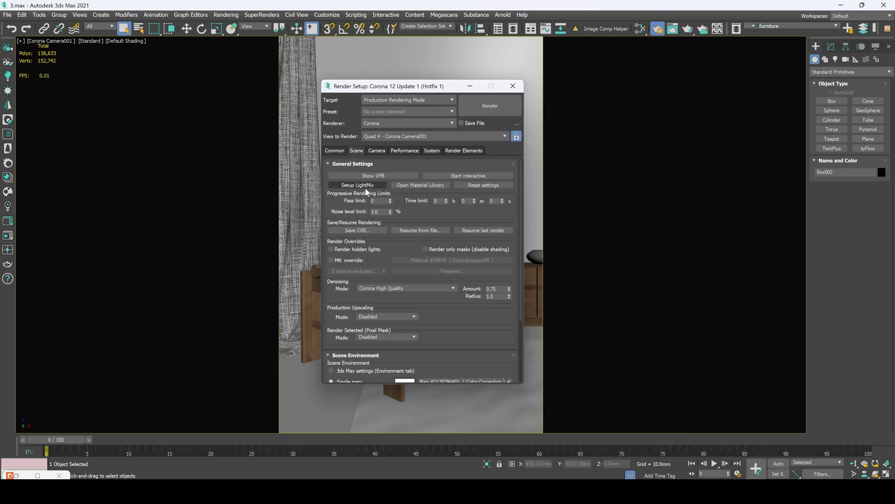
Generate the Interactive LightMix setup separated by Instanced Lights and start interactive rendering
click(363, 188)
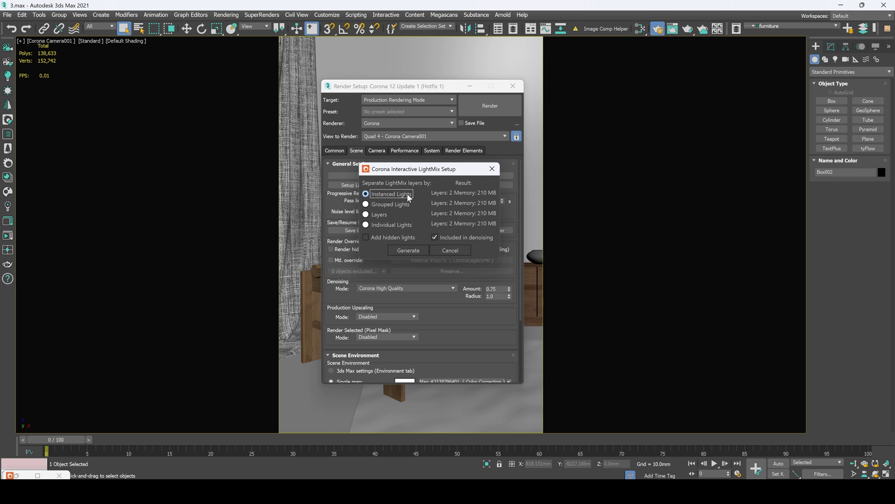
click(418, 250)
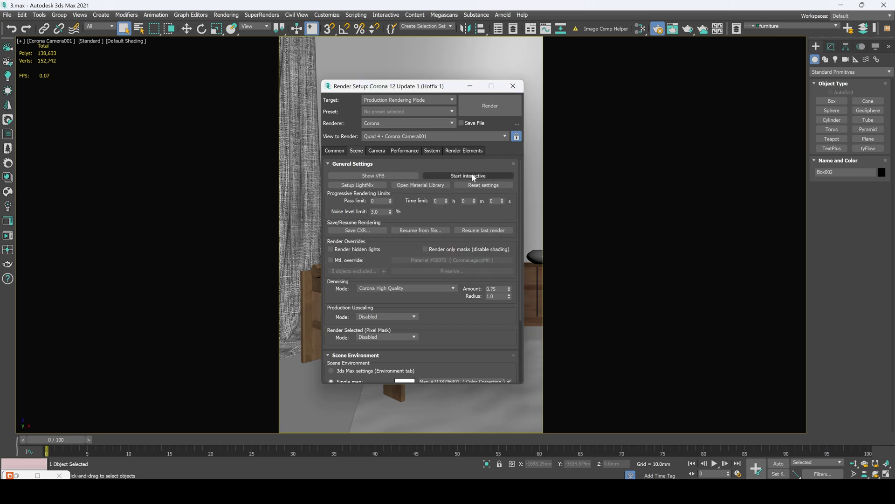
click(482, 174)
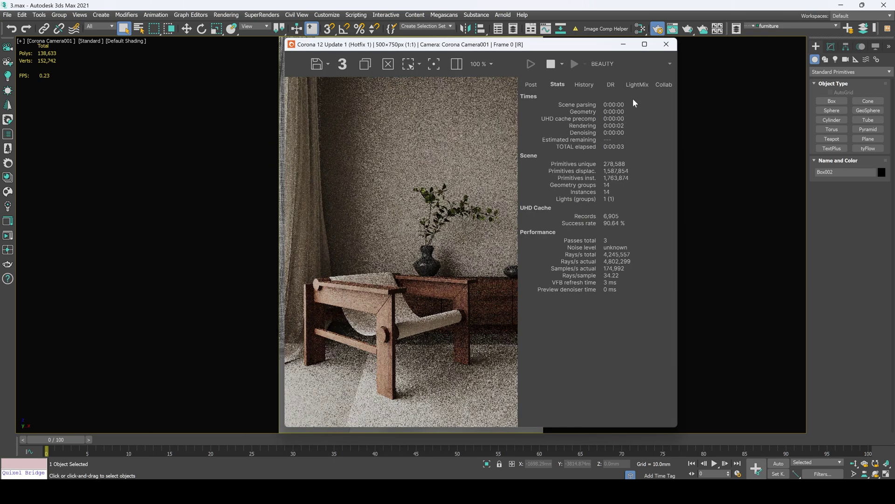
Switch the Environment layer off and on in the LightMix, and set its intensity to 1.048
click(637, 85)
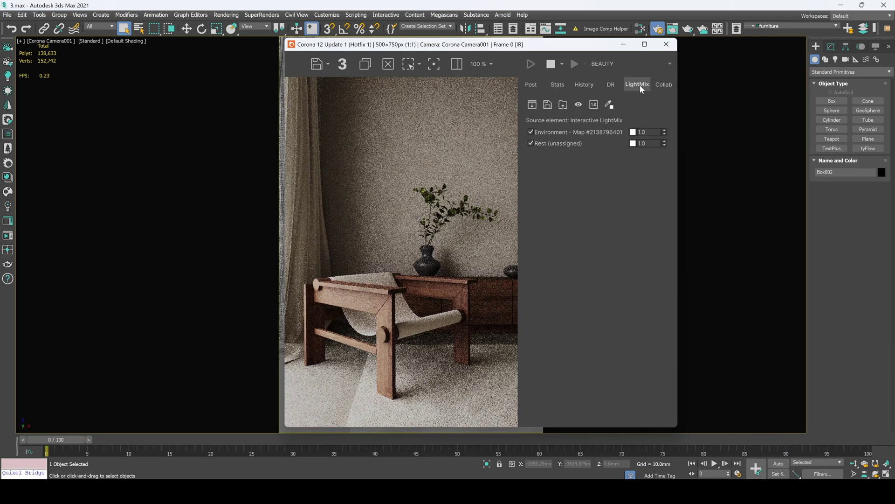
click(530, 132)
click(530, 132)
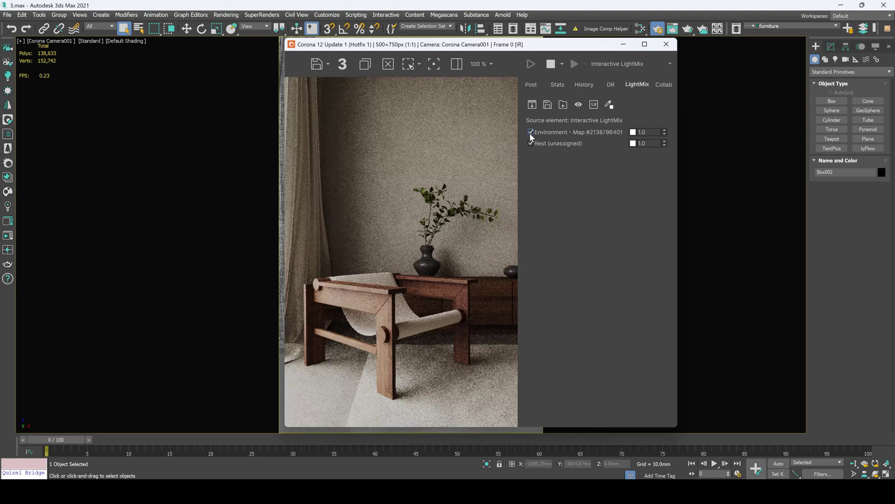
mouse_move(665, 132)
mouse_down()
mouse_move(670, 165)
mouse_move(673, 126)
mouse_up()
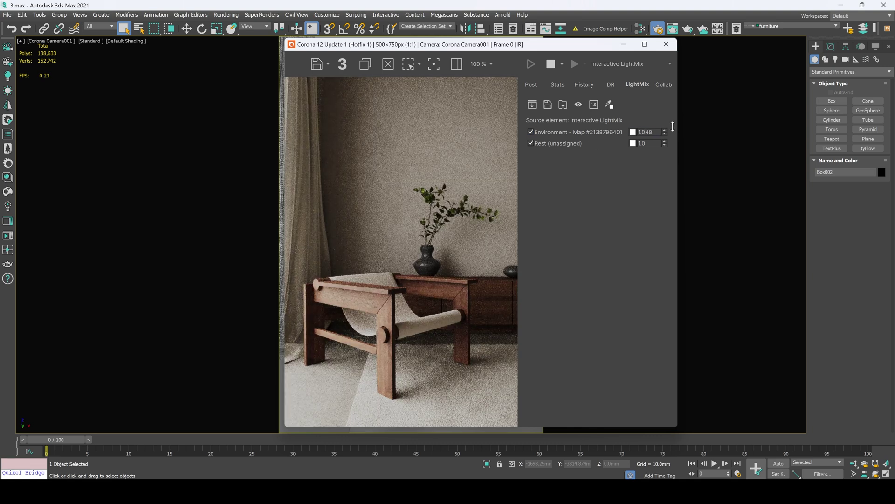
Create a spherical CoronaLight with AutoGrid on the wall above the chair, with a radius of about 176 mm
click(624, 45)
click(835, 59)
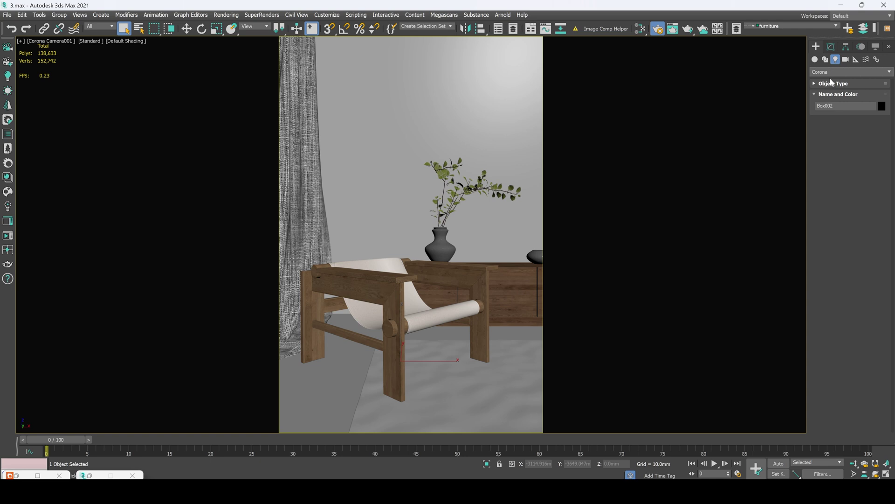
click(872, 72)
click(833, 89)
click(865, 101)
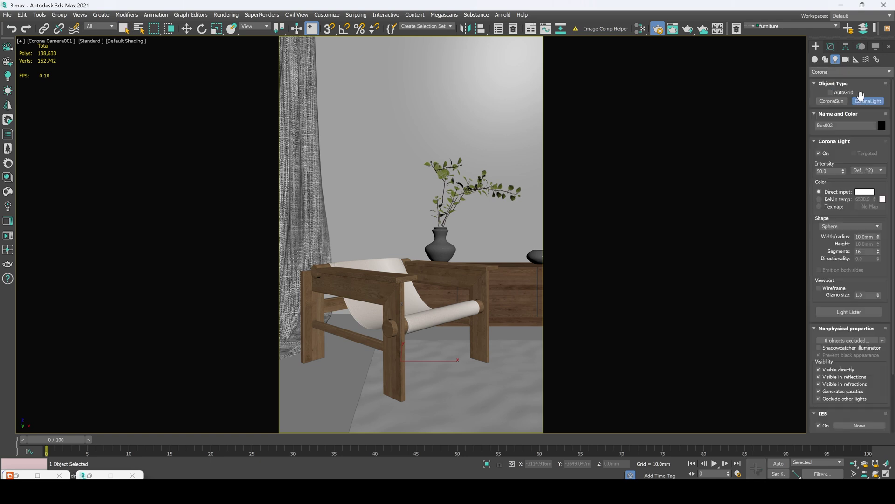
click(831, 93)
drag(398, 109, 443, 121)
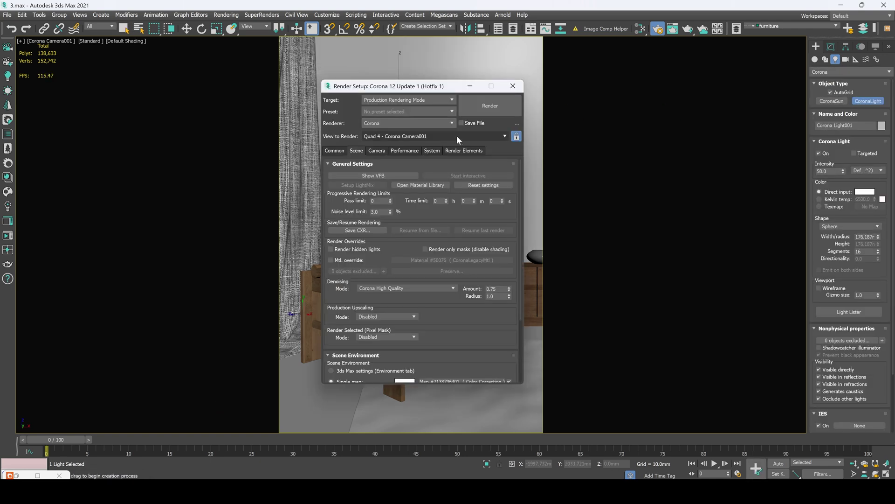
Regenerate the Interactive LightMix layers by Instanced Lights to include the new wall light
key(F10)
key(F10)
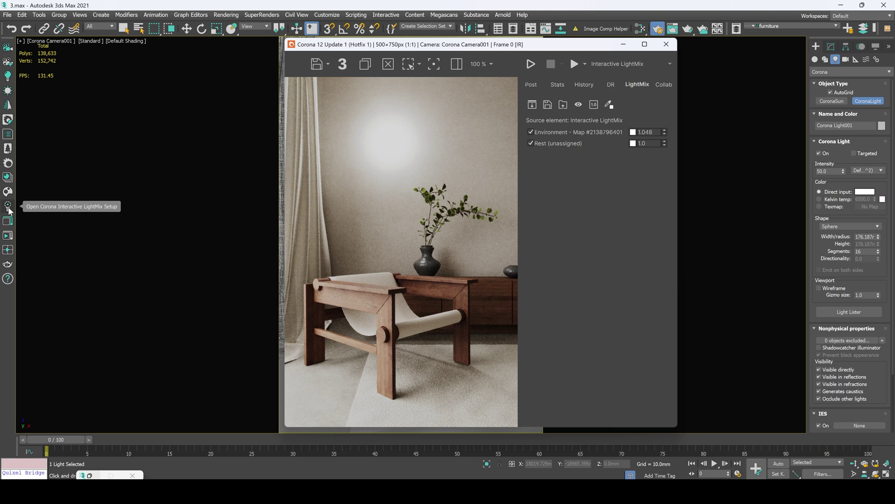
click(8, 208)
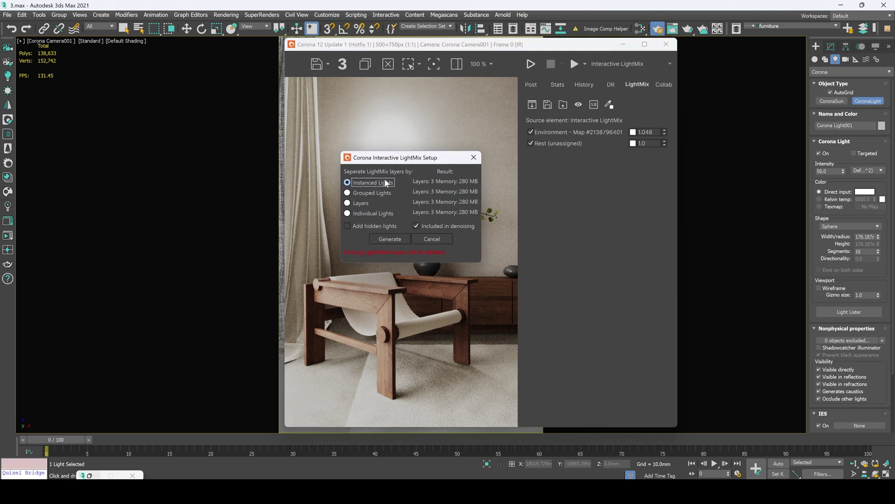
click(389, 239)
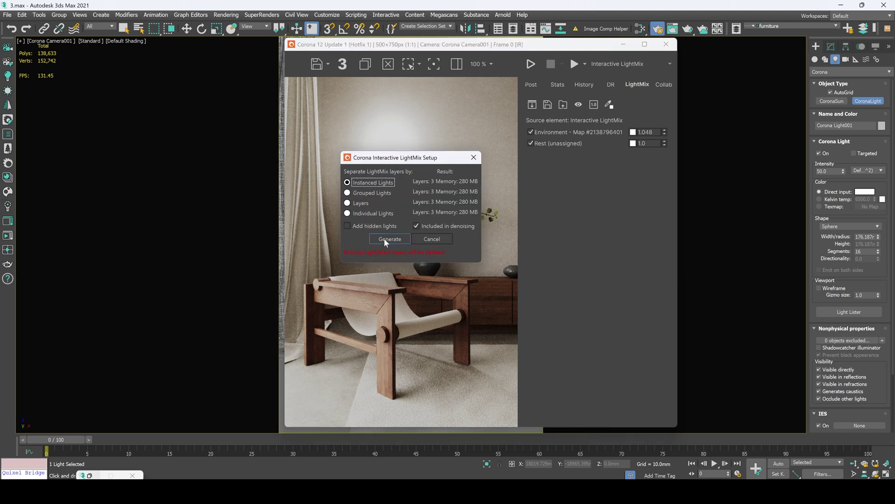
Restart the interactive render and switch the Corona Light001 layer off and on in the LightMix
click(534, 68)
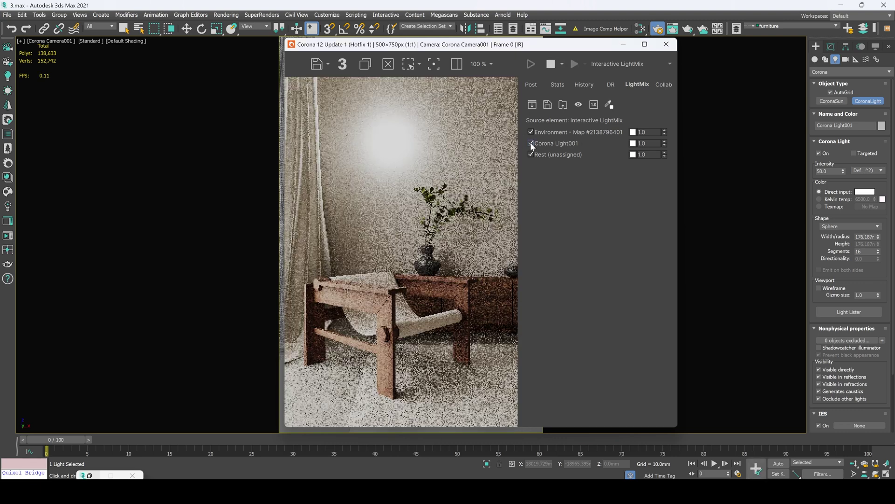
click(531, 144)
click(531, 143)
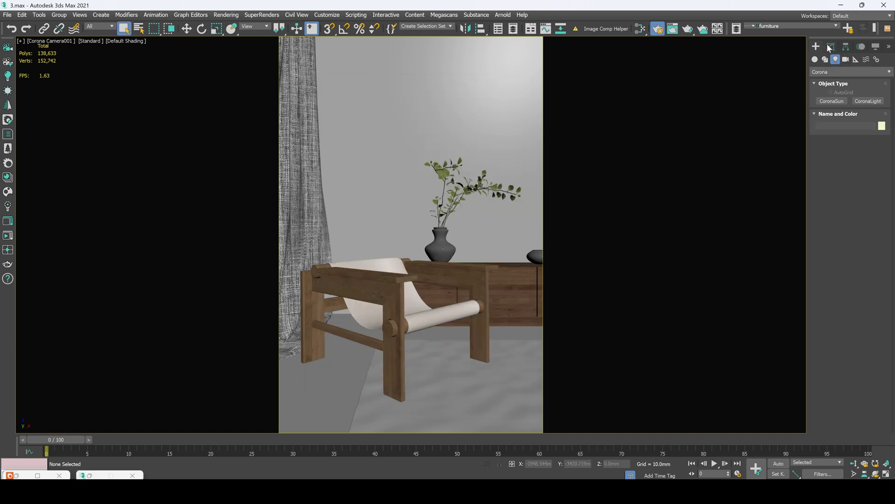
Create a spherical CoronaLight on the rug near the chair in the Top view
click(869, 102)
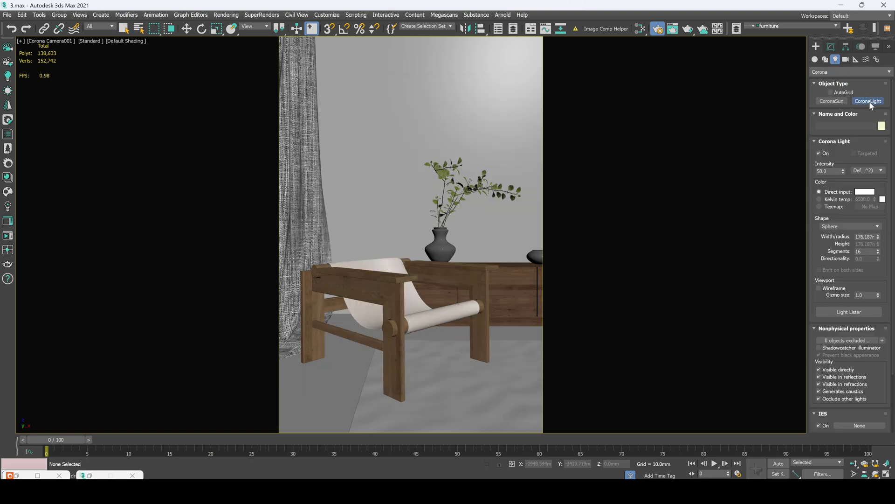
key(t)
key(alt+w)
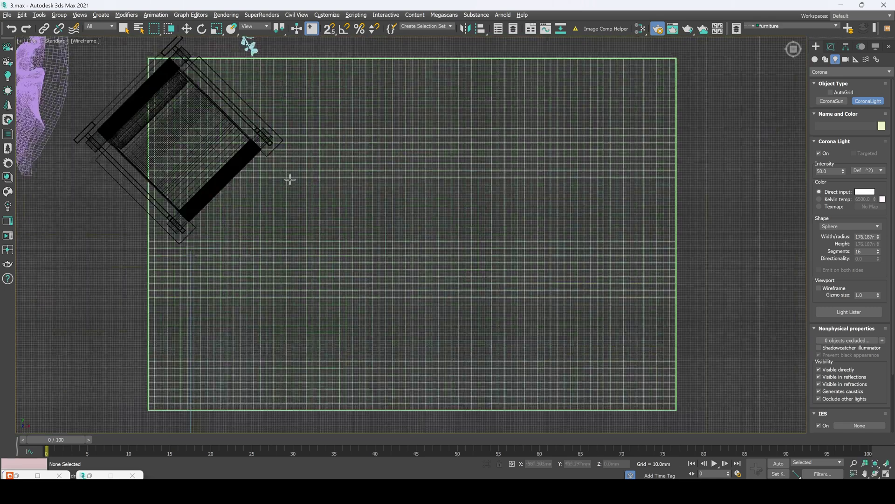
scroll(290, 180, down, 5)
scroll(324, 209, up, 3)
click(341, 254)
scroll(345, 247, up, 3)
key(w)
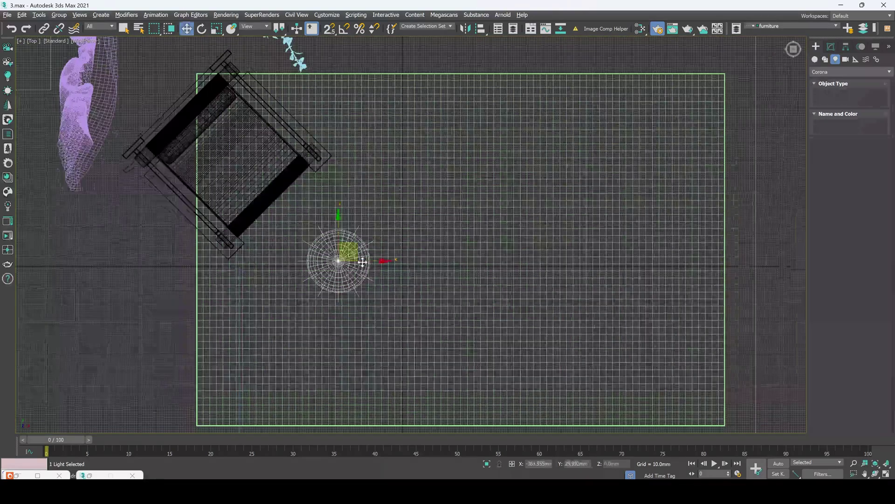
Move the sphere light closer to the chair and raise it to a height of about 650 mm
key(alt+w)
key(c)
key(t)
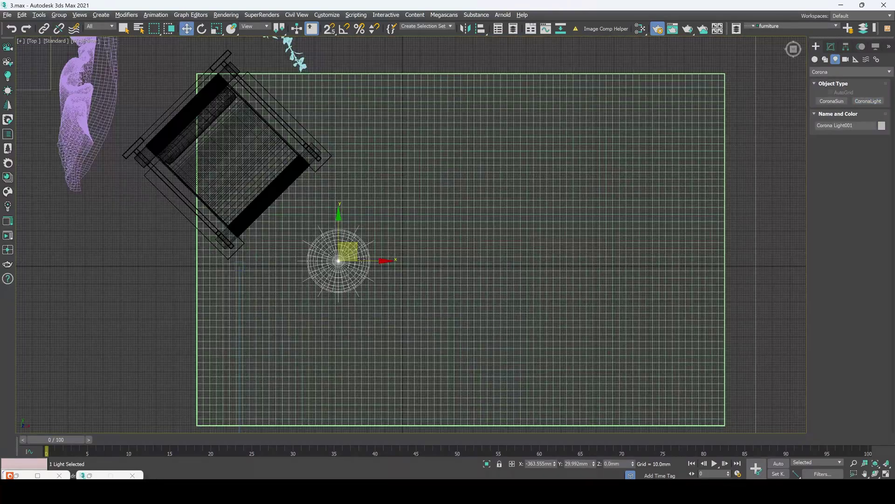
drag(358, 255, 336, 257)
key(alt+w)
right_click(551, 209)
key(alt+w)
scroll(549, 210, down, 5)
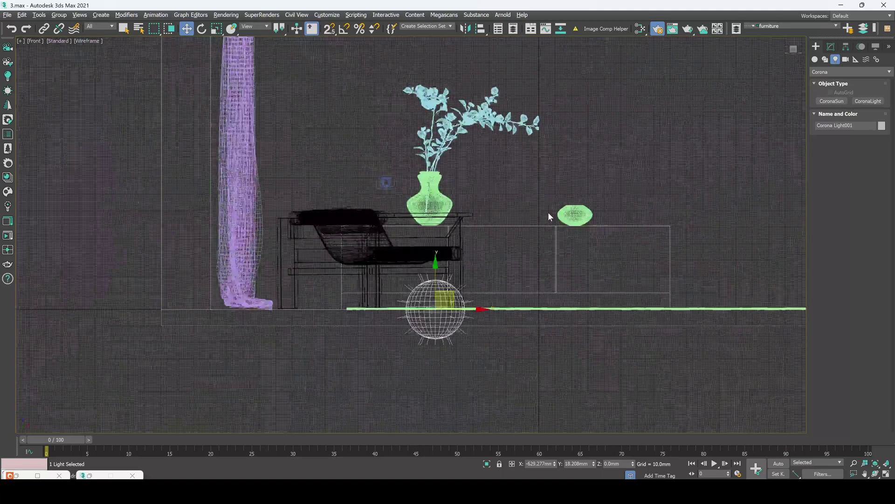
Reduce the sphere light's radius to about 97 mm
key(t)
click(830, 46)
drag(878, 286, 876, 293)
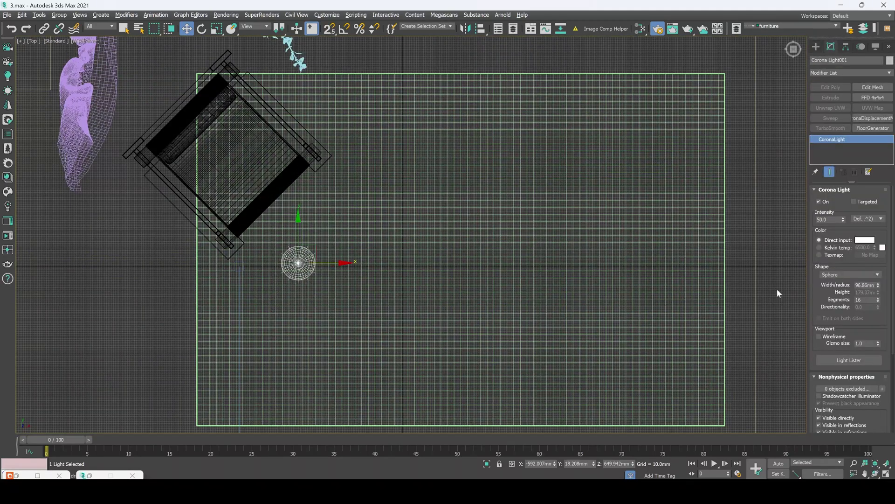
Clone the sphere light along X as an instance, and clone that one along Y as an independent copy
shift+drag(322, 263, 372, 262)
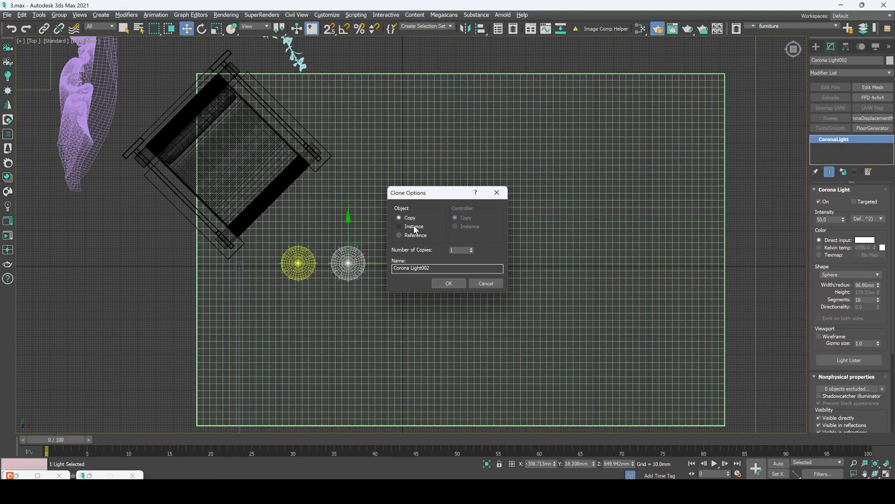
click(440, 284)
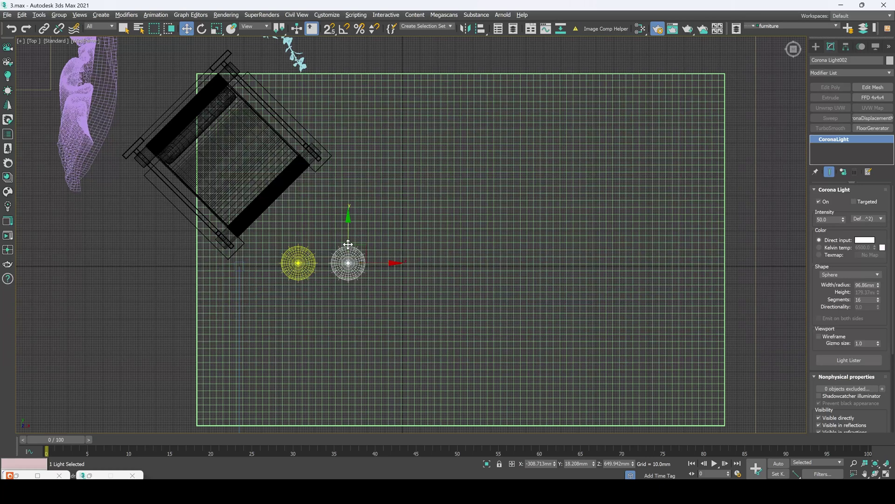
shift+drag(348, 244, 354, 174)
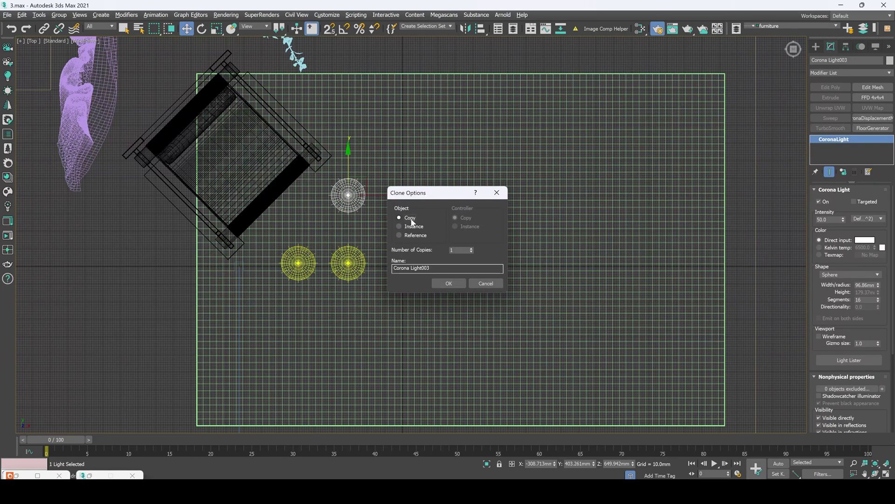
click(449, 283)
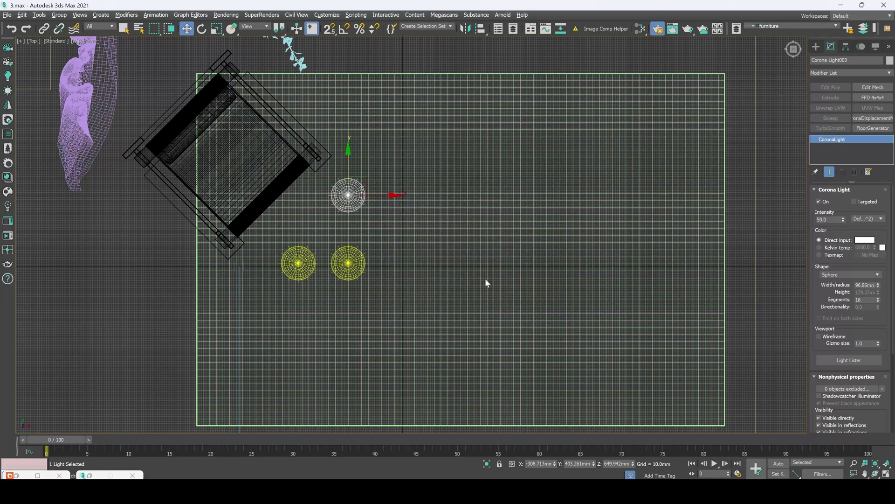
Enlarge the independent copy's radius and raise the two instanced lights by about 299 mm in the camera view
mouse_move(879, 285)
mouse_down()
mouse_move(879, 263)
mouse_move(879, 280)
mouse_up()
key(alt+w)
key(alt+w)
drag(426, 235, 432, 150)
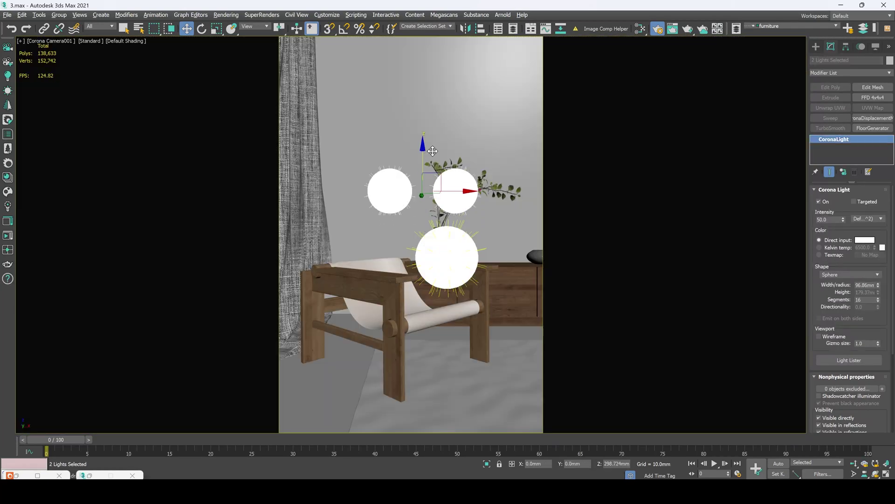
key(q)
Regenerate the LightMix by Instanced Lights, run the interactive render and show the LightMix layers
key(F10)
click(323, 164)
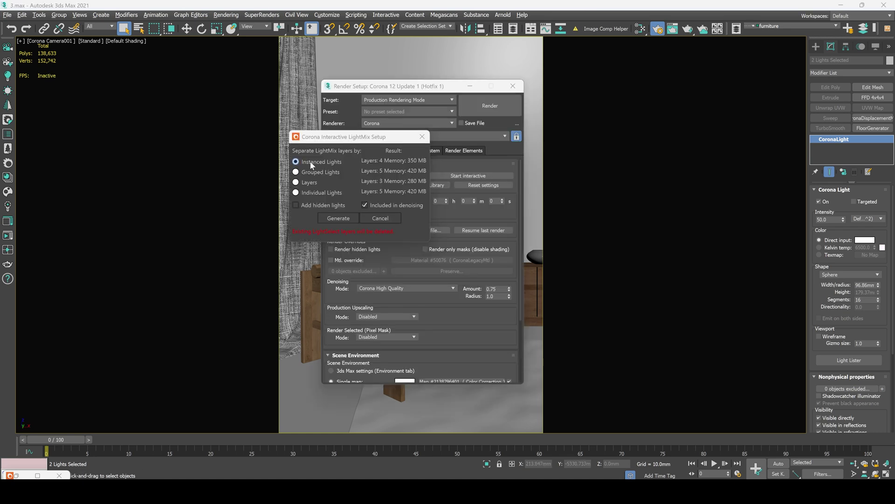
click(342, 218)
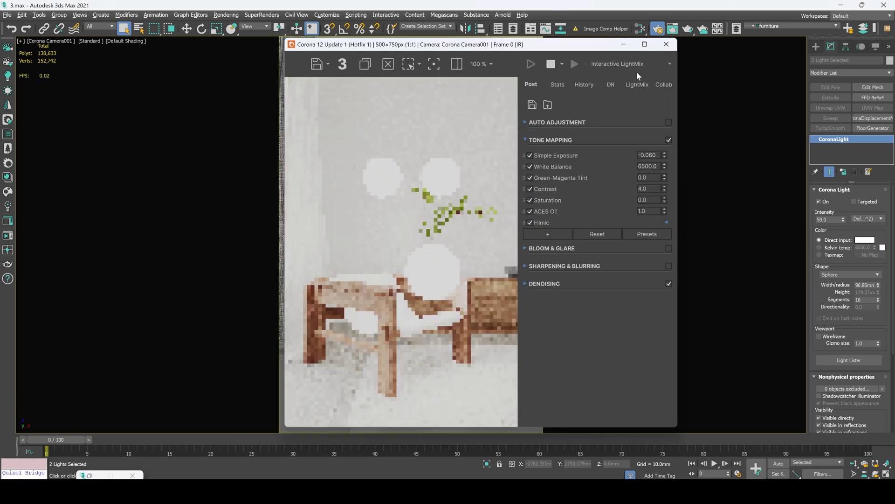
click(637, 84)
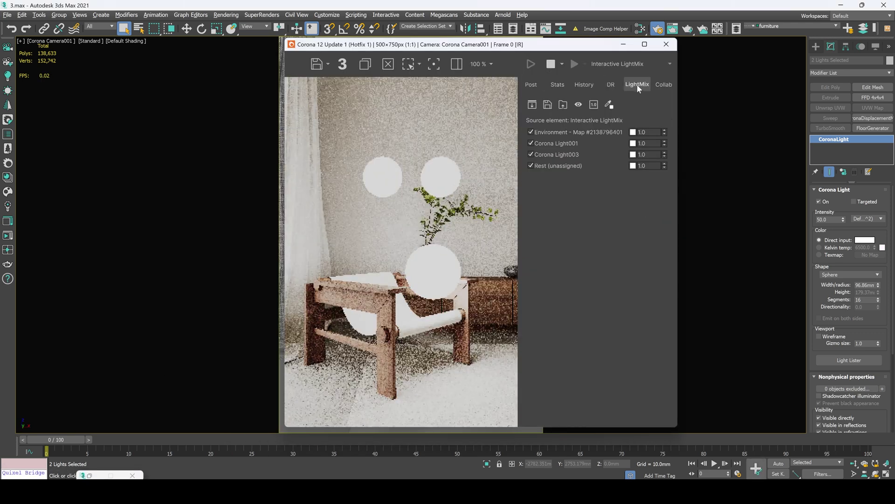
Switch the Corona Light001 and Corona Light003 layers off and on to compare which spheres each controls
click(532, 143)
click(532, 143)
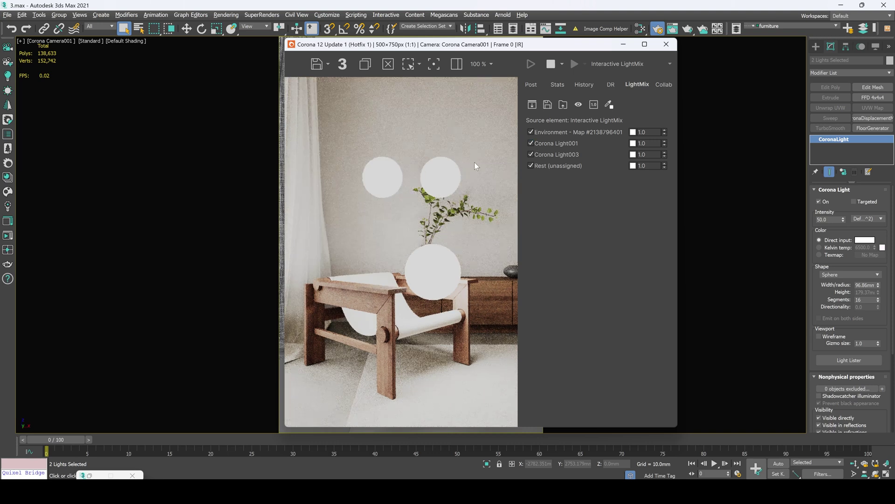
click(530, 143)
click(530, 155)
click(530, 154)
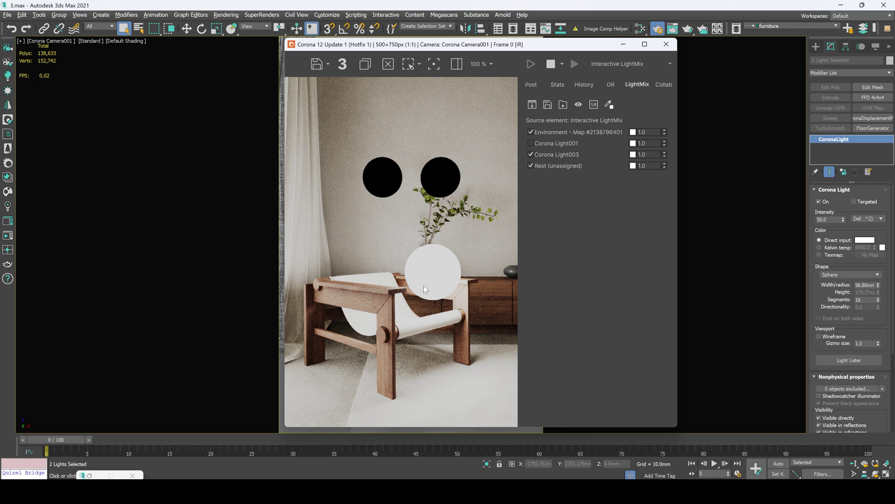
click(531, 143)
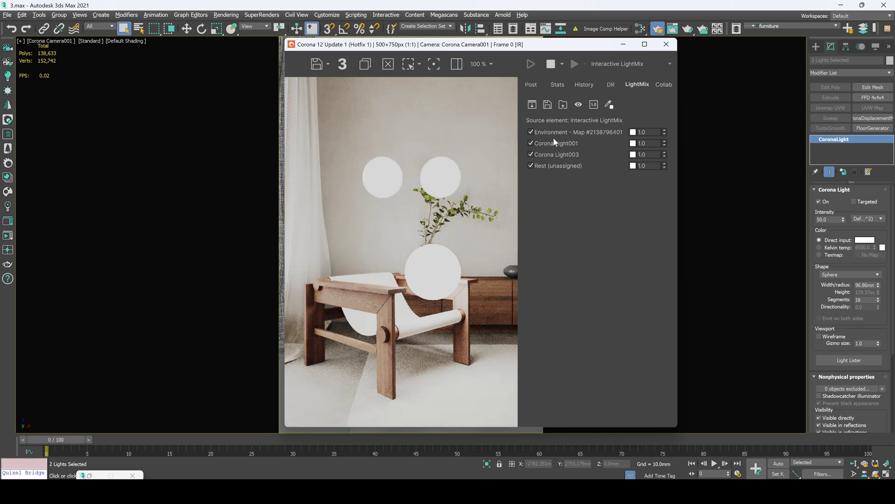
Regenerate the LightMix layers by Grouped Lights and start the interactive render
click(532, 105)
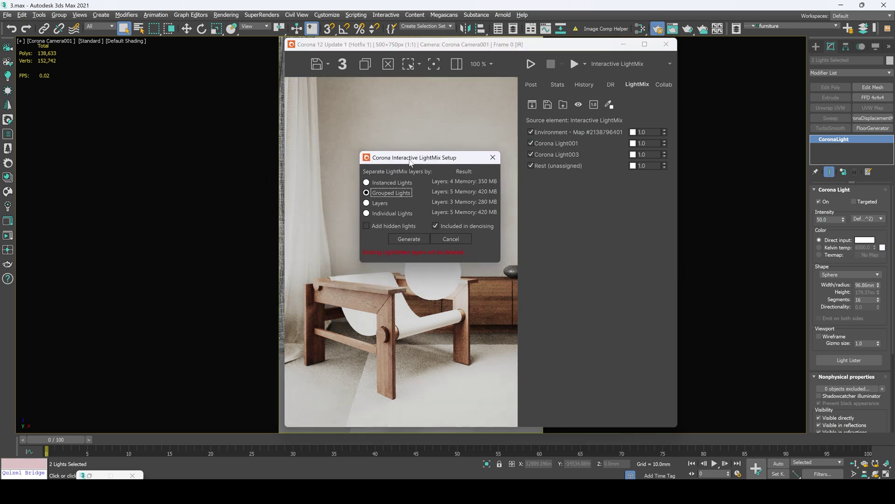
click(416, 242)
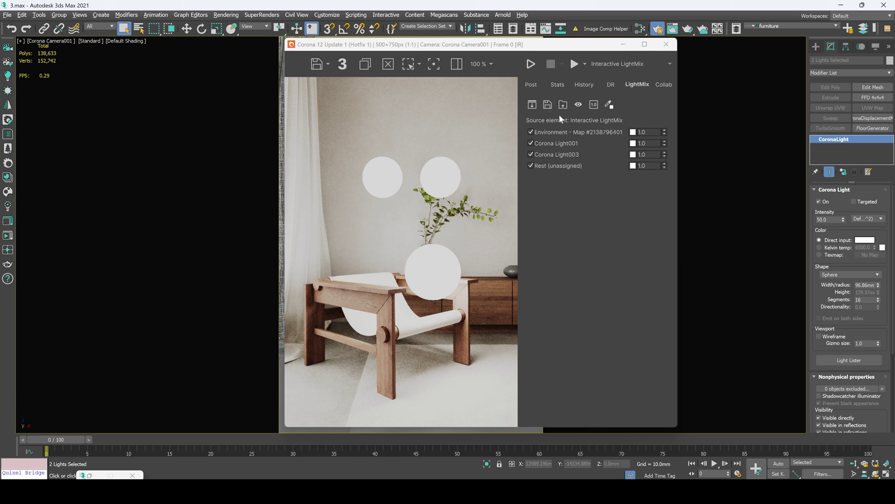
click(531, 63)
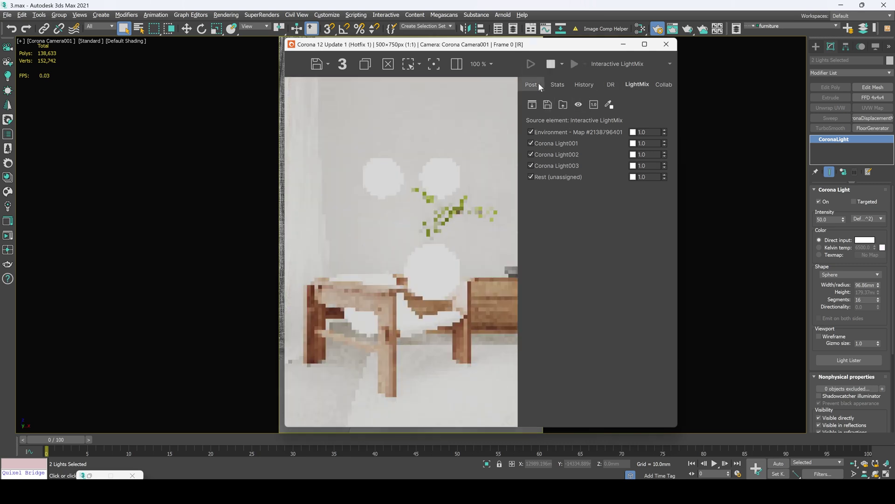
Switch the Corona Light001, Corona Light002 and Corona Light003 layers off and on to compare which sphere each controls
click(531, 143)
click(531, 155)
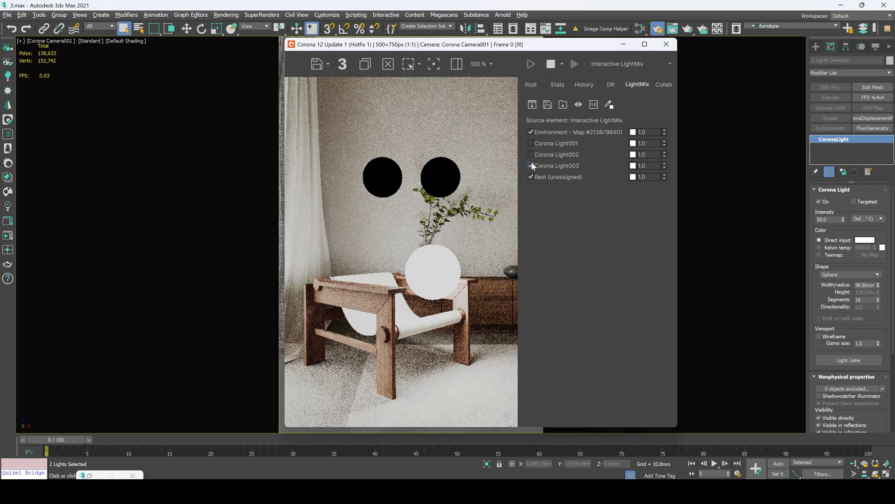
click(531, 166)
click(531, 166)
click(531, 143)
click(531, 154)
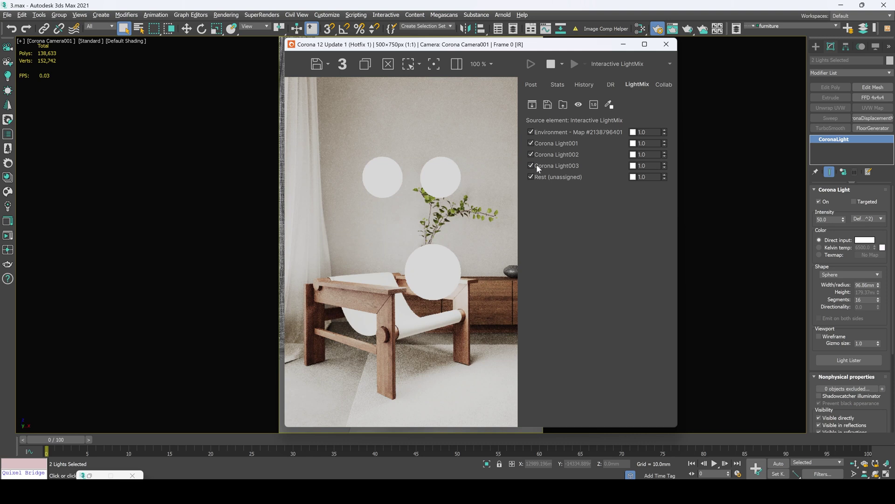
Clear the frame buffer and the other floating window out of the way and open the render settings
click(623, 44)
double_click(17, 474)
click(622, 44)
click(458, 110)
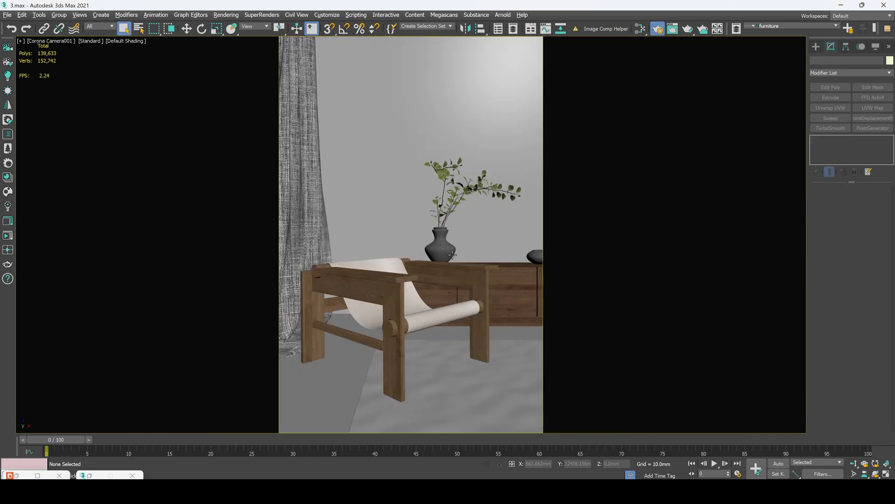
key(F10)
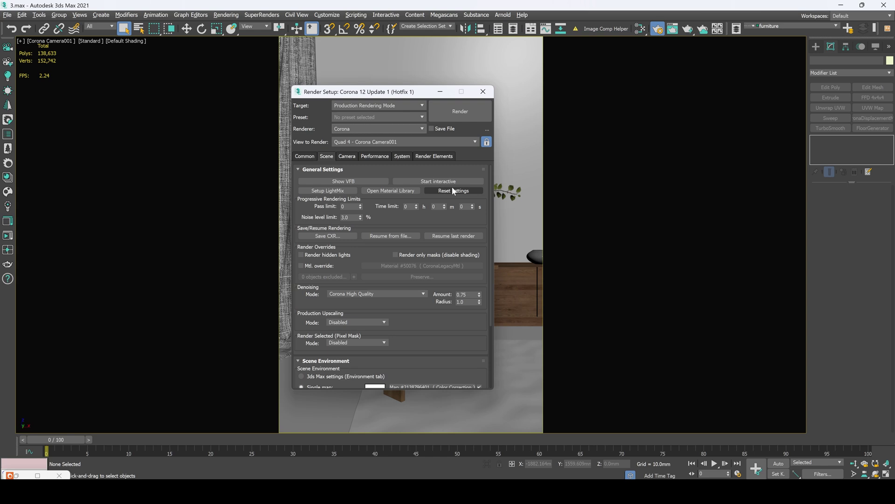
Restore the frame buffer beside the render settings, run the interactive render and review the Corona general settings
double_click(18, 475)
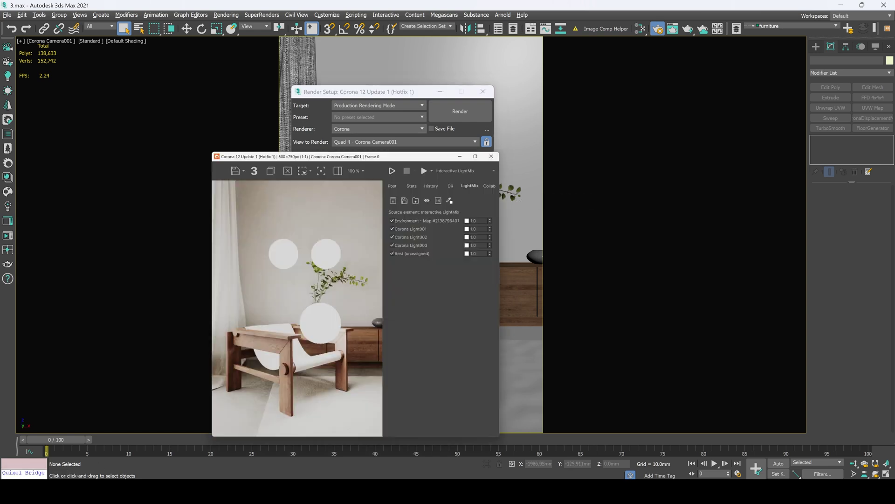
drag(452, 51, 553, 64)
click(681, 76)
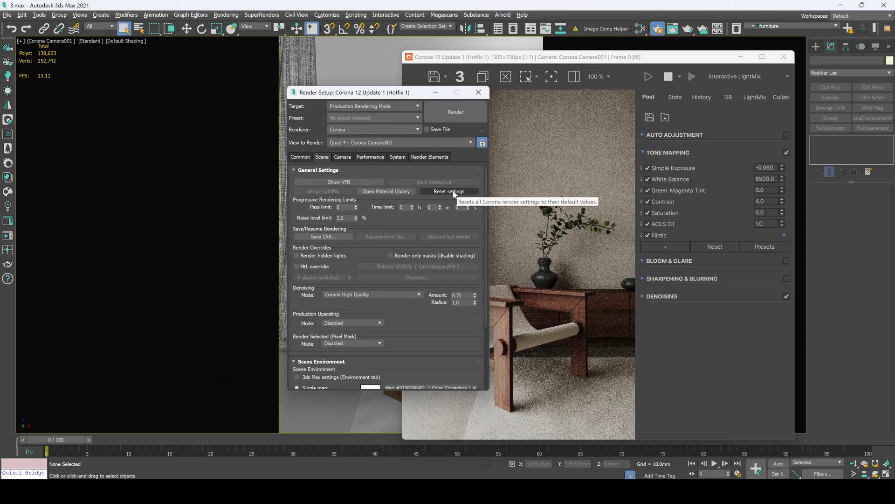
click(459, 192)
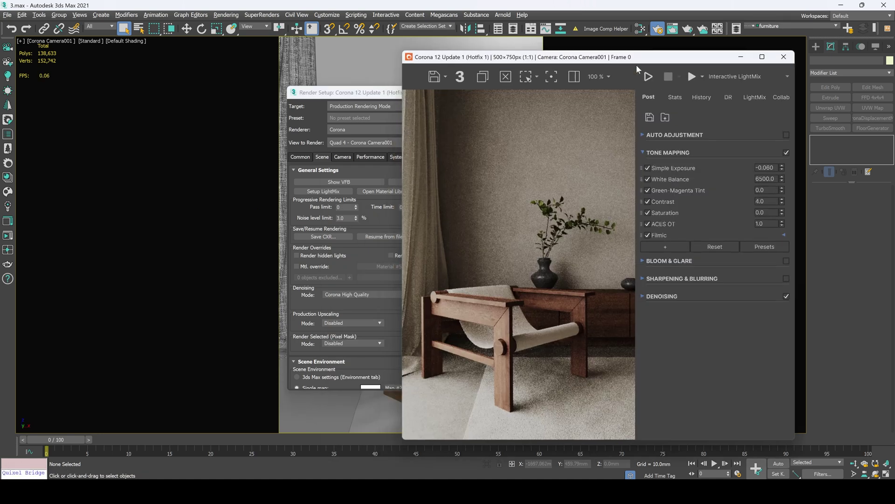
Show the render statistics, run a production render of the camera view at 1000×1500 px and stop it partway
drag(640, 68, 554, 61)
click(583, 99)
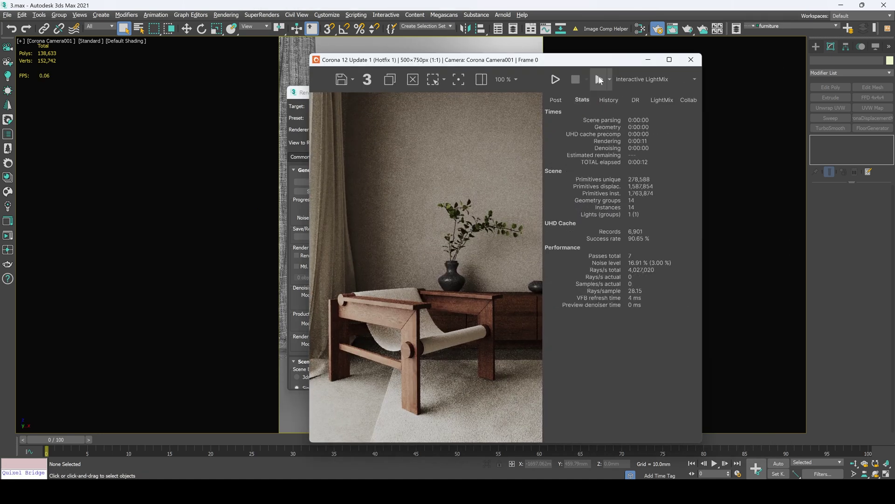
click(599, 81)
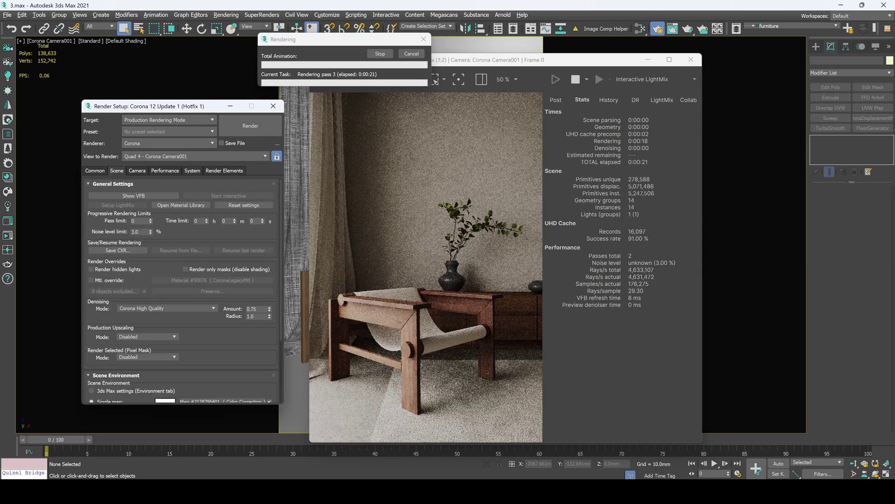
key(F10)
click(122, 230)
key(Return)
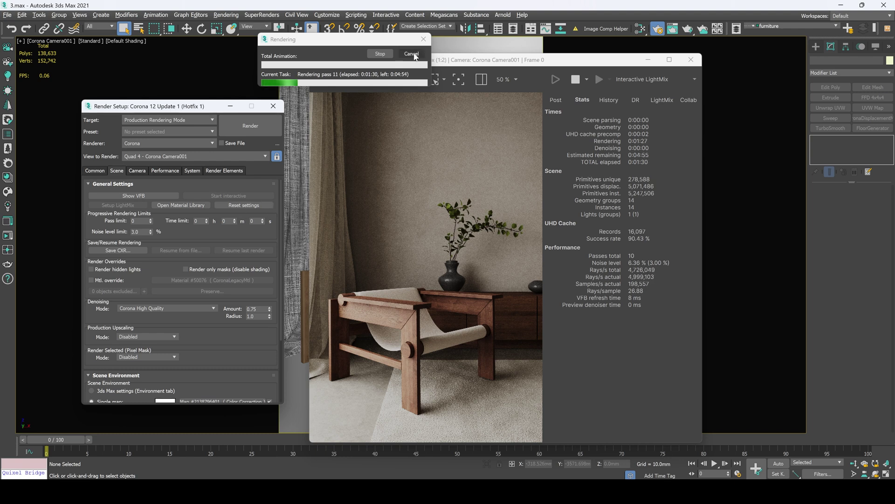
click(230, 106)
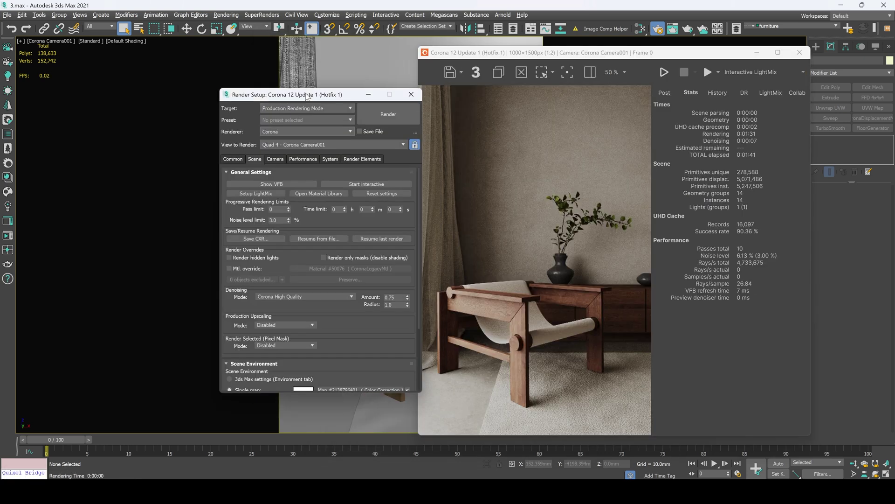
Save the stopped render as a Corona EXR file named 1 in the 19525 documents folder
drag(303, 94, 381, 91)
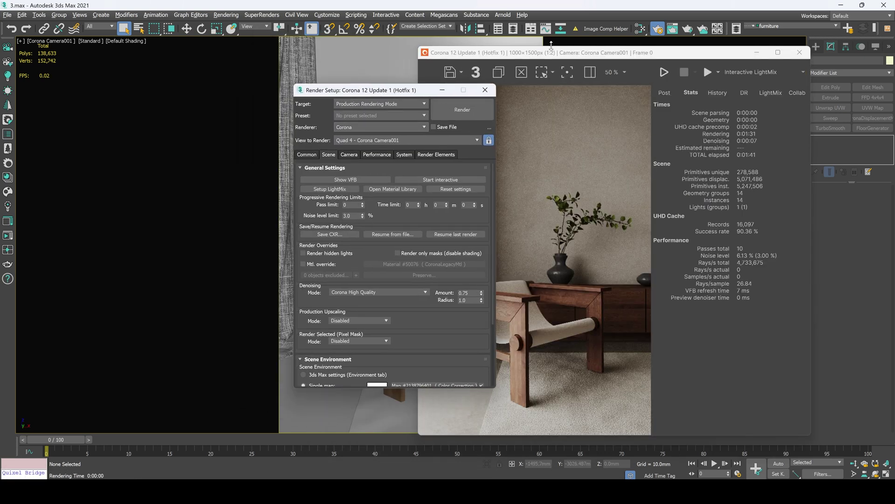
click(458, 88)
click(461, 73)
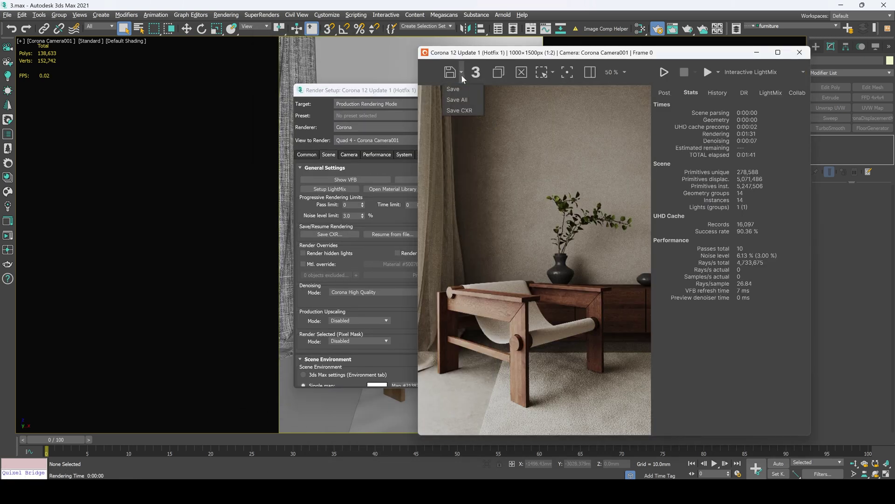
click(464, 111)
text(1)
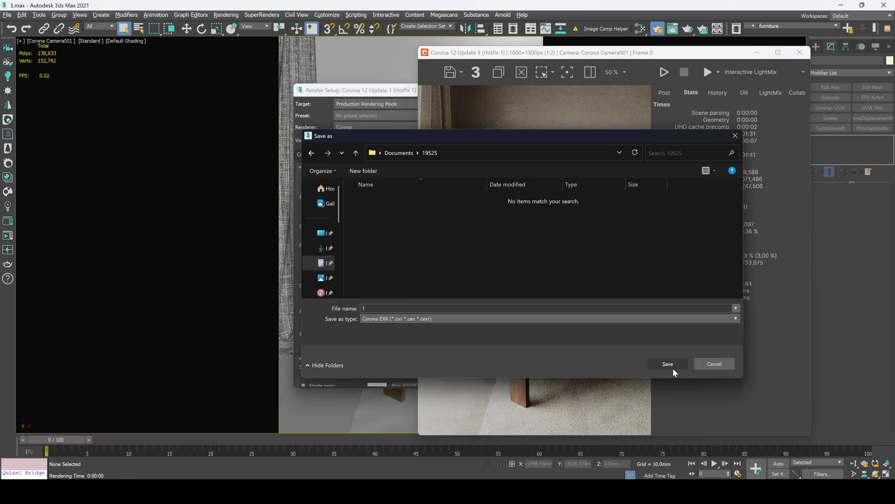
click(667, 363)
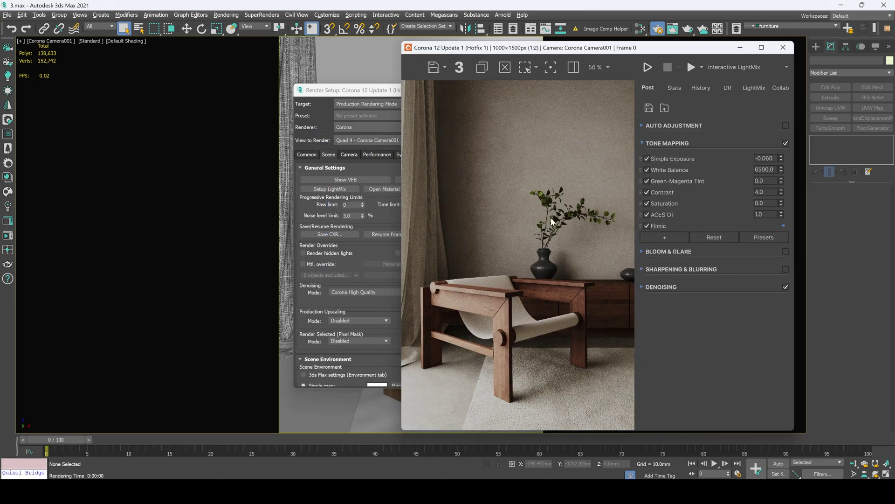
Resume the render from the saved file 1.cxr in the 19525 folder
click(386, 90)
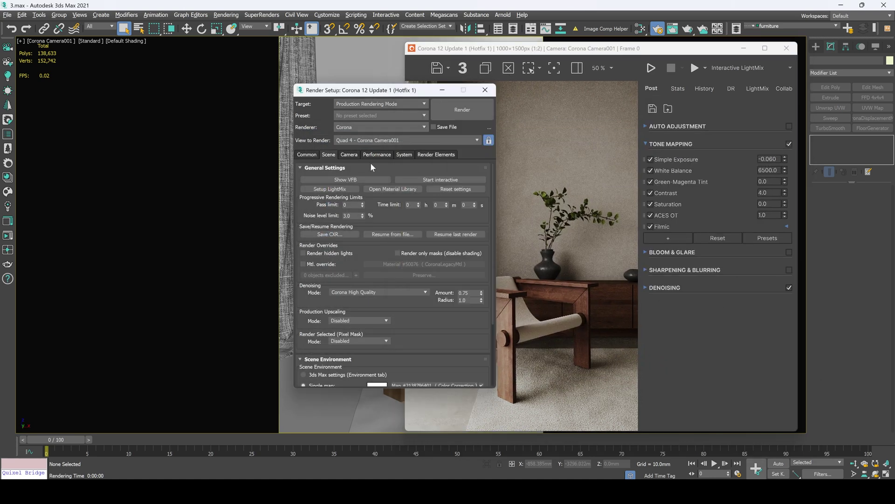
click(560, 99)
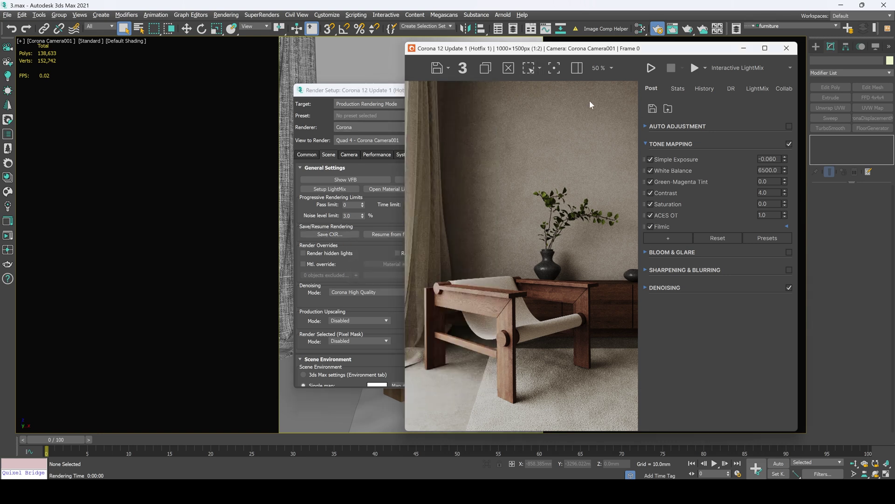
click(679, 89)
click(651, 88)
click(366, 96)
click(377, 91)
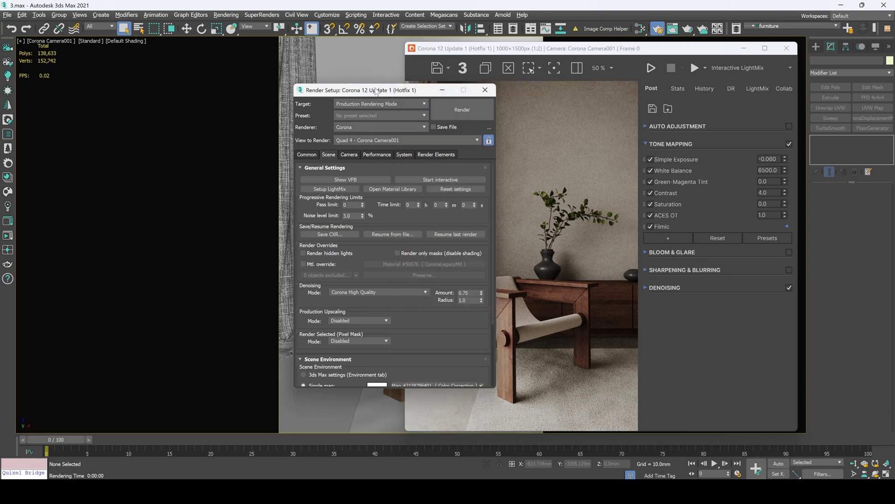
click(396, 233)
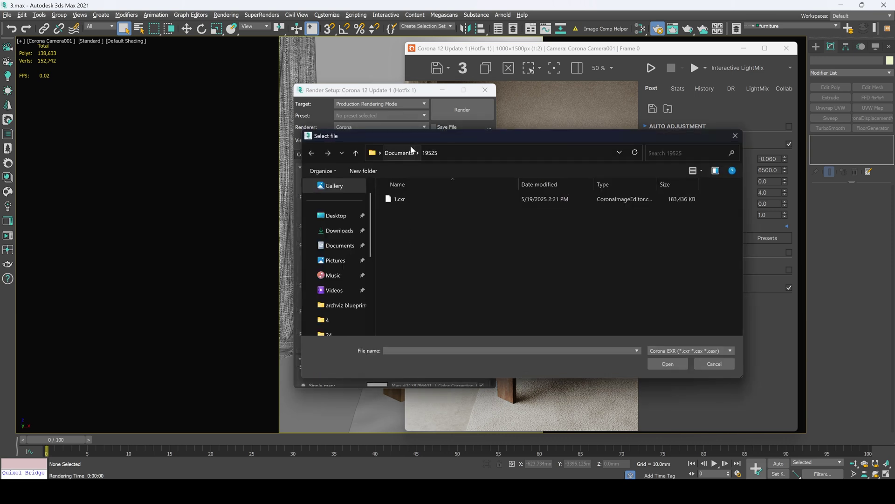
drag(411, 139, 360, 139)
double_click(351, 200)
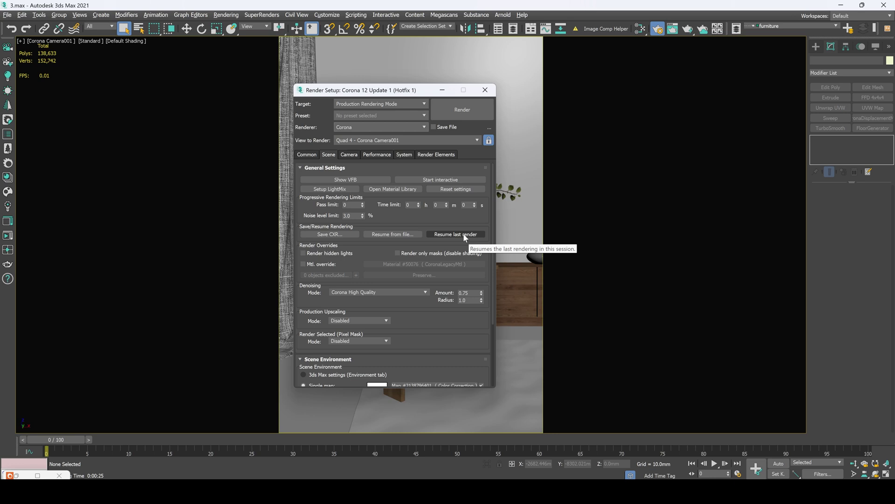
Resume the last render of this session, inspect the vase up close and stop the render
click(464, 235)
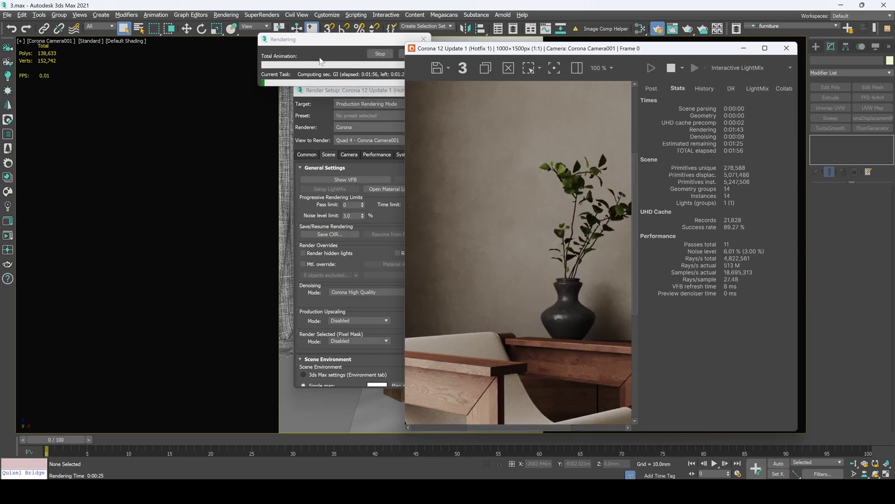
scroll(548, 158, up, 1)
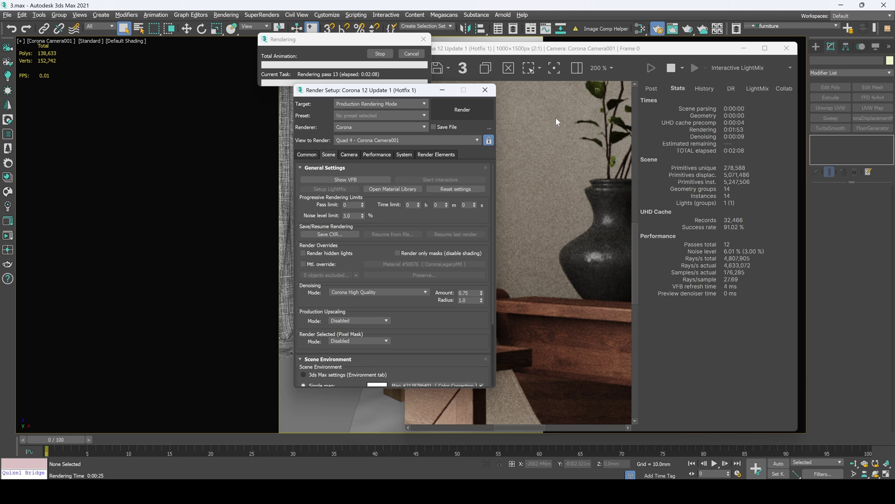
click(380, 53)
scroll(319, 205, down, 1)
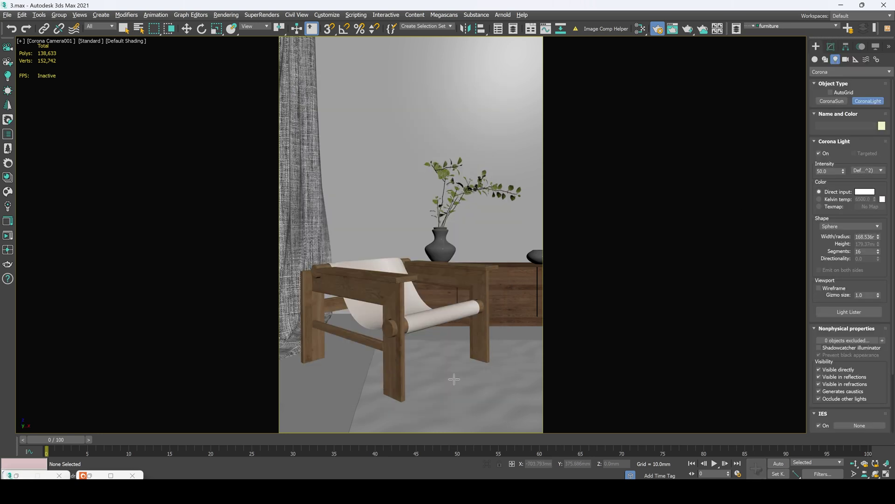
Position a Corona sphere light over the vase in the camera view and hide it
key(w)
drag(475, 227, 444, 239)
right_click(444, 239)
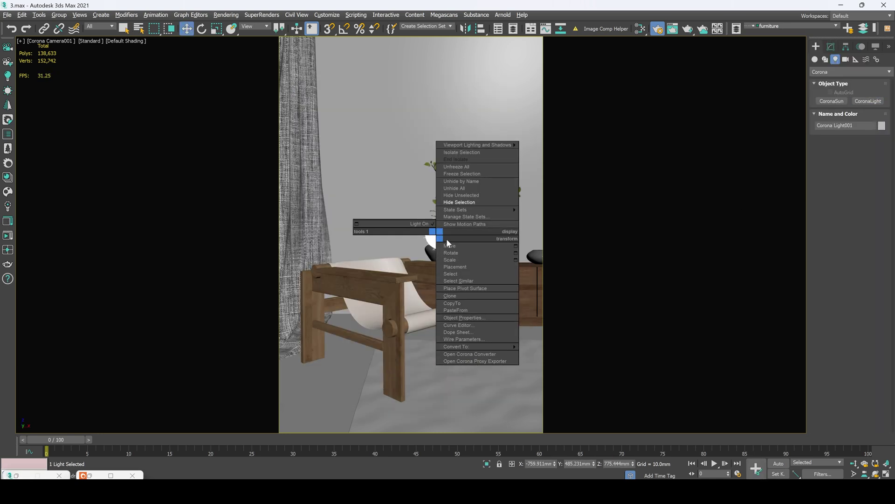
click(477, 204)
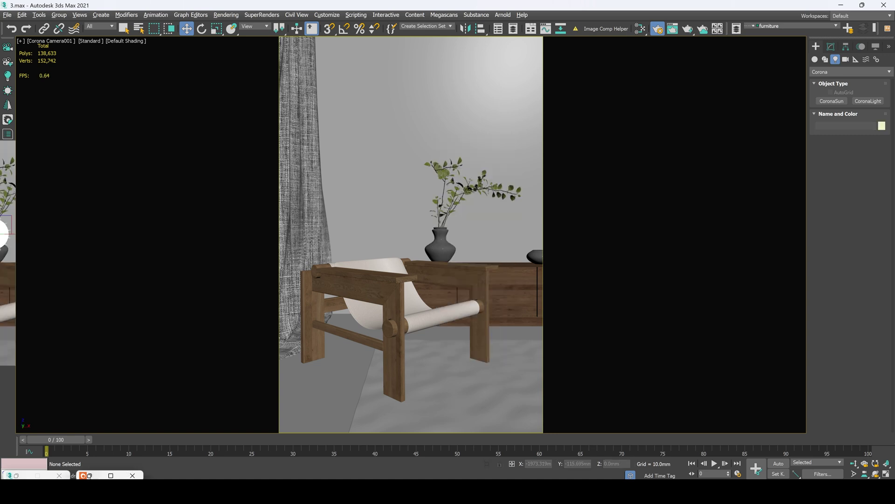
Run the interactive render and enable Render hidden lights in the render overrides
click(111, 475)
drag(654, 56, 480, 58)
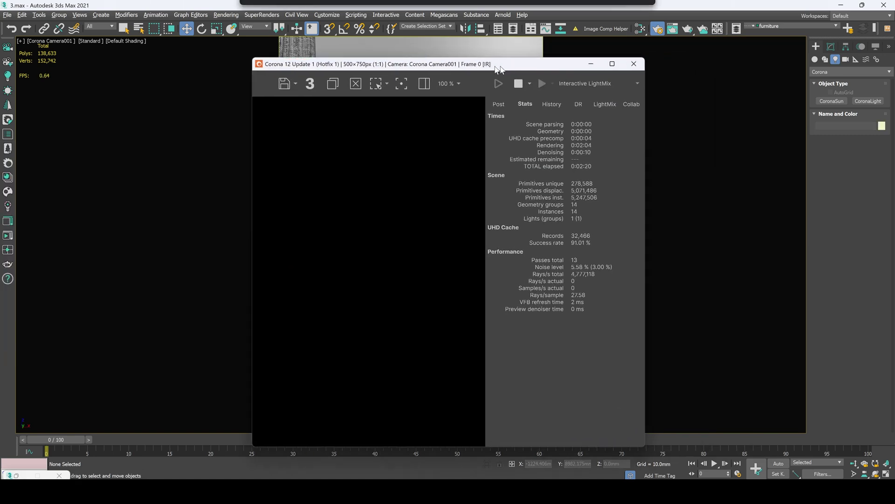
key(F10)
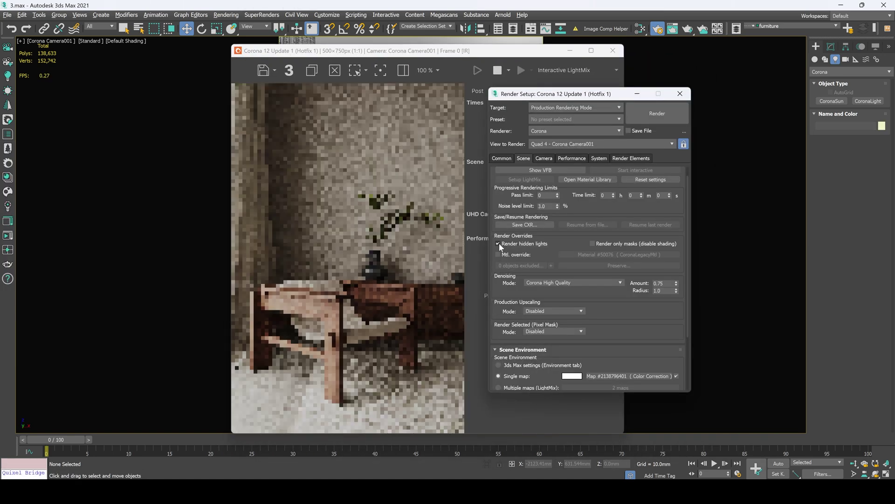
click(637, 93)
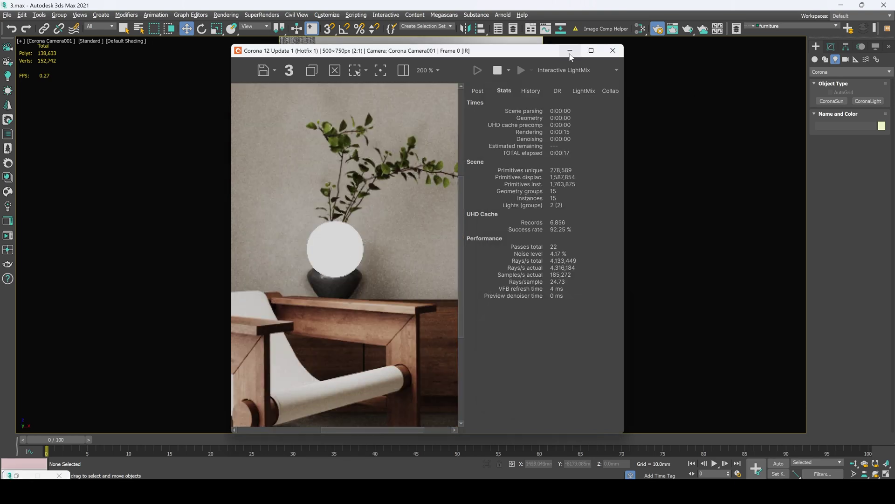
click(570, 51)
Enable Render only masks (disable shading) and display the CMasking_WireColor element in the frame buffer
click(110, 475)
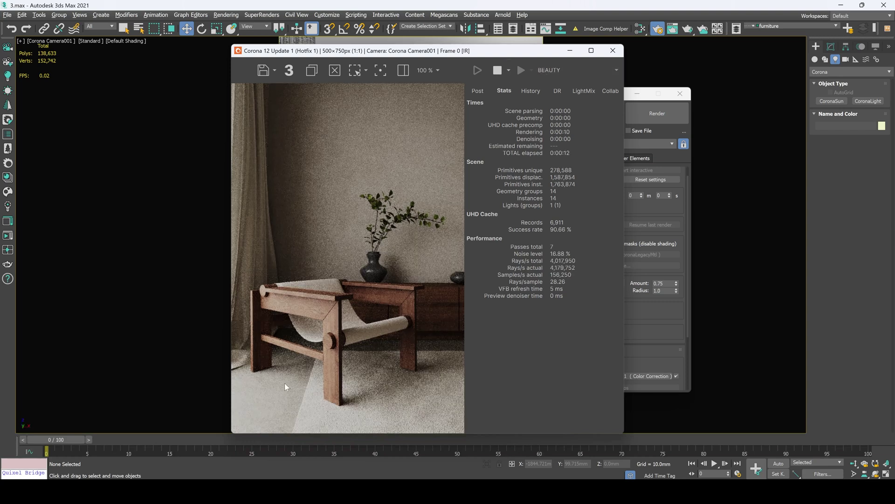
click(688, 220)
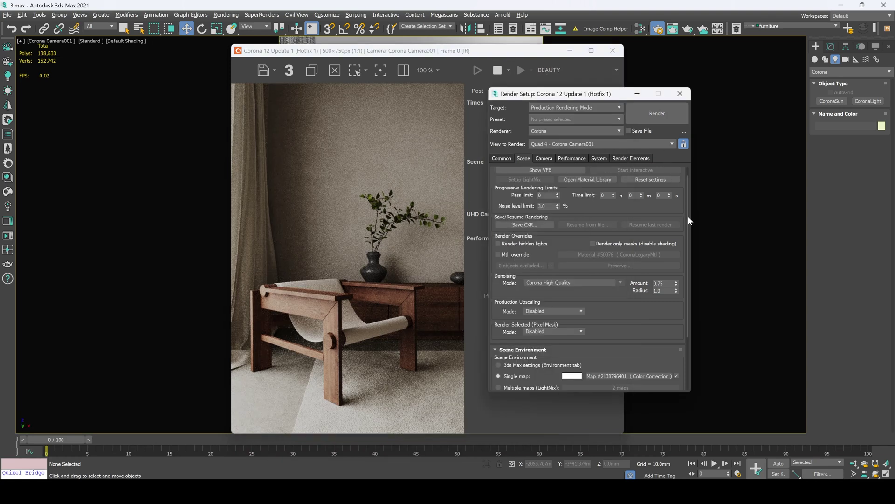
click(601, 247)
click(576, 70)
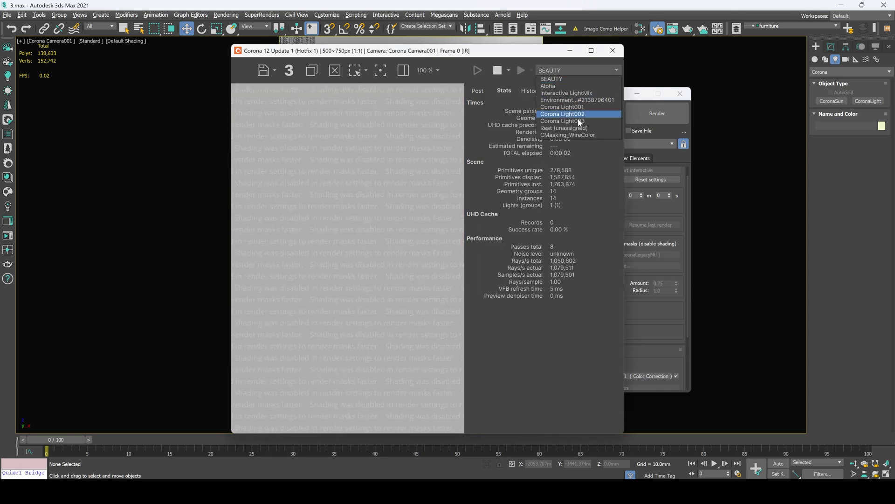
click(576, 135)
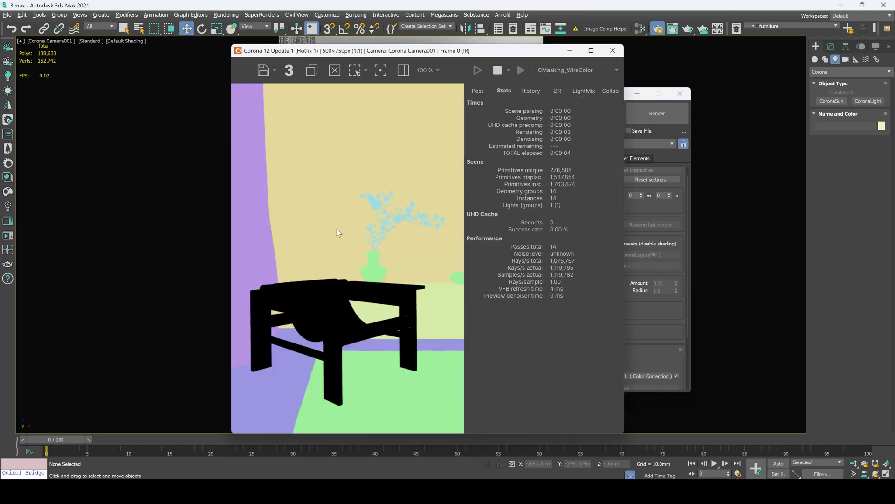
Enable the material override in the render overrides for the whole interior scene
scroll(422, 280, up, 2)
scroll(426, 288, down, 2)
key(F10)
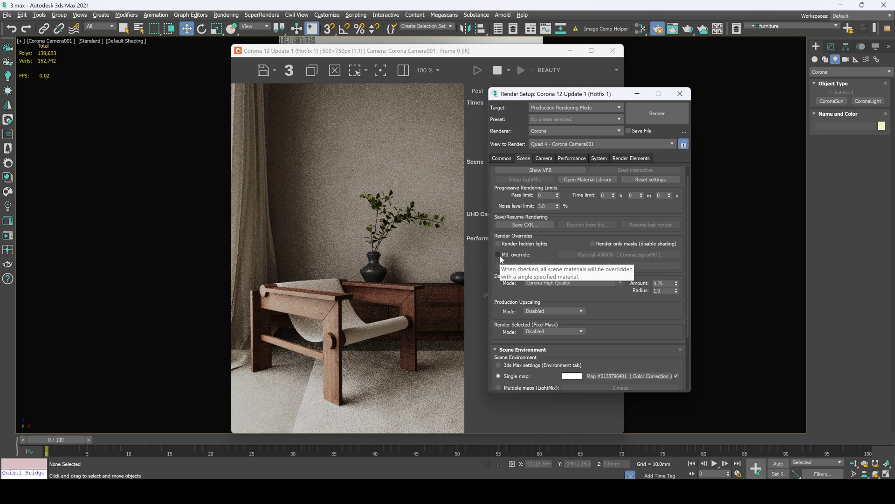
click(498, 255)
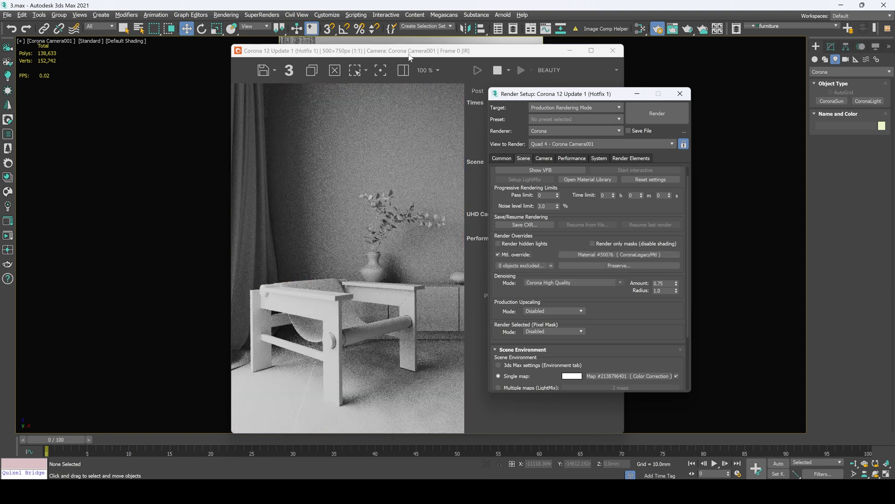
Load the override material into the Slate Material Editor and open its parameters for inspection
click(639, 32)
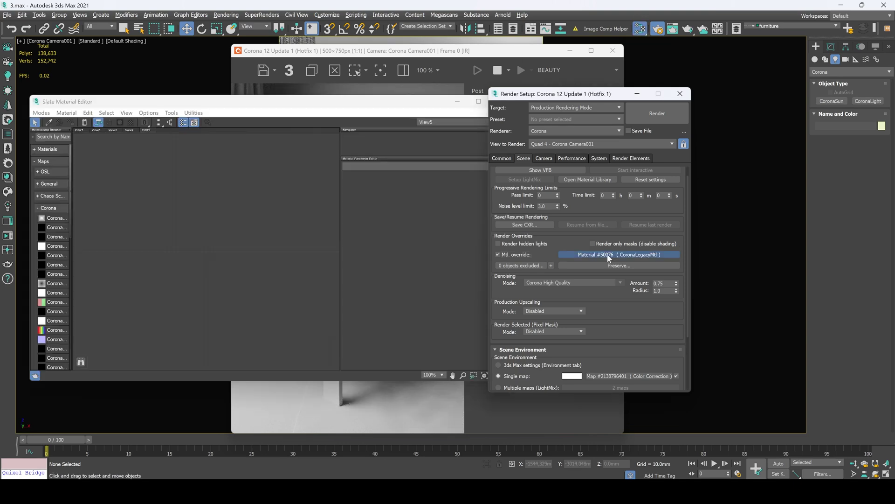
drag(618, 255, 177, 236)
click(254, 268)
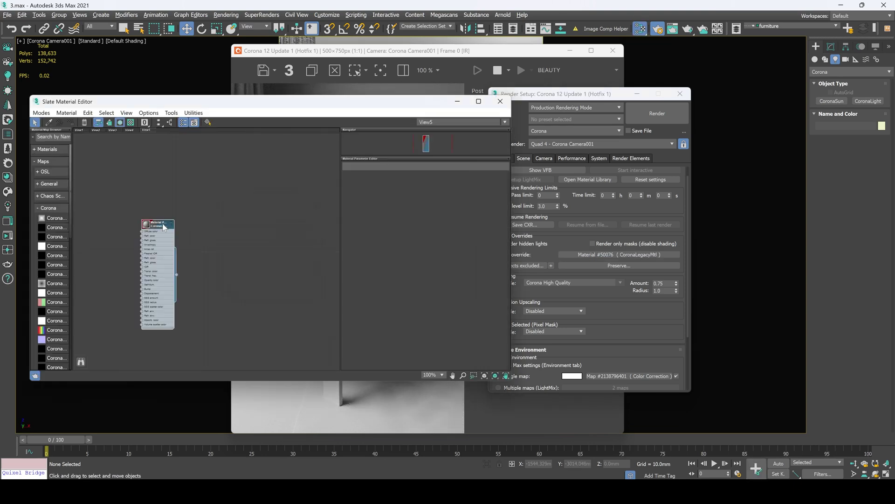
scroll(177, 233, up, 3)
double_click(168, 211)
middle_drag(214, 237, 226, 229)
scroll(177, 224, up, 2)
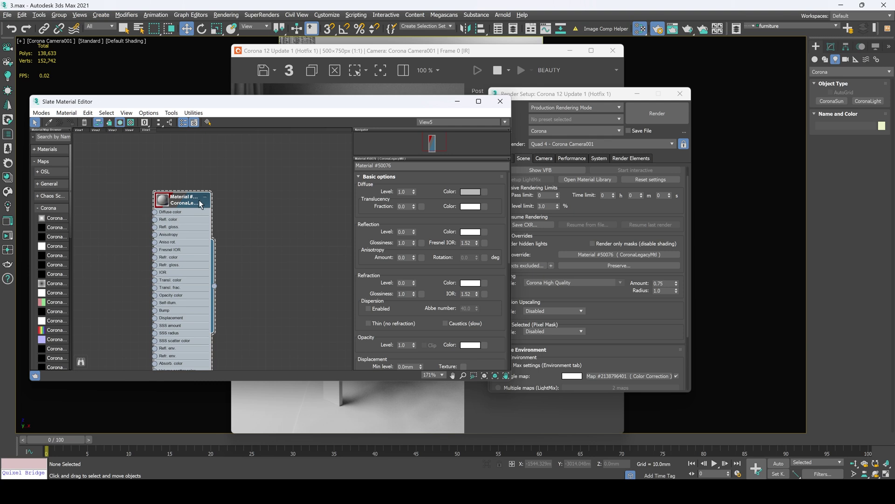
click(455, 102)
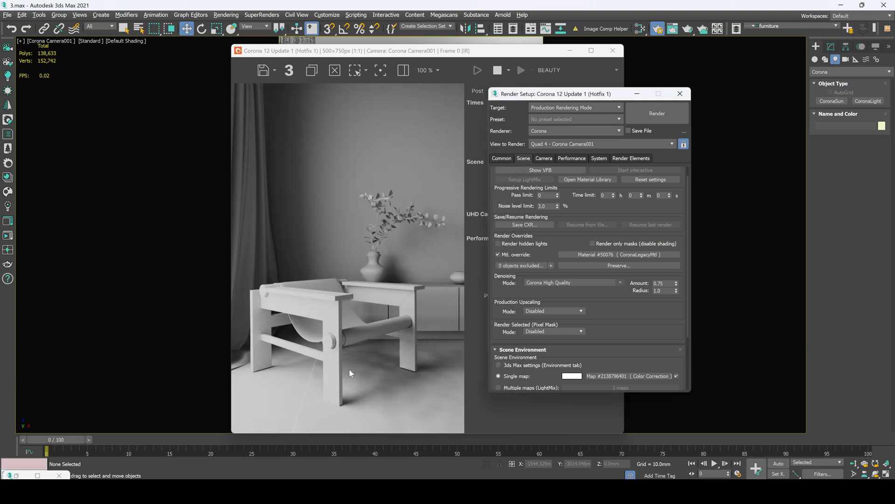
Exclude the vase and plant group from the material override
scroll(326, 410, up, 3)
scroll(366, 360, down, 3)
scroll(260, 370, up, 3)
scroll(260, 370, down, 3)
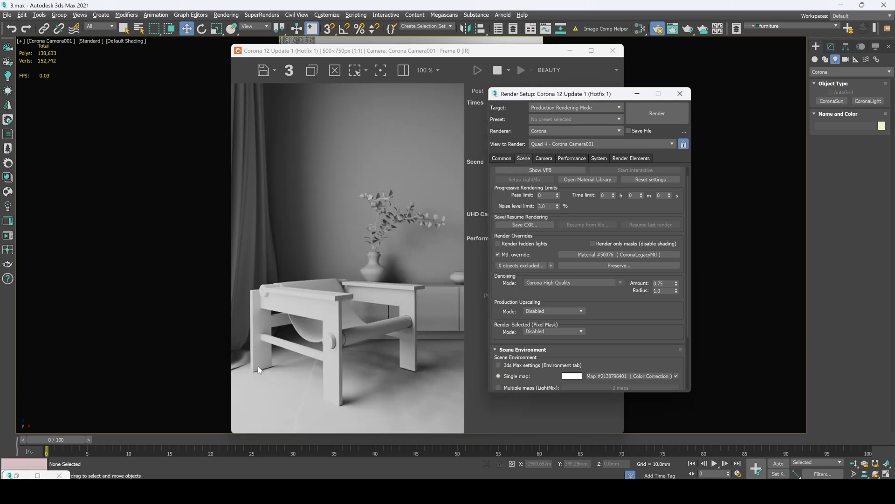
click(580, 50)
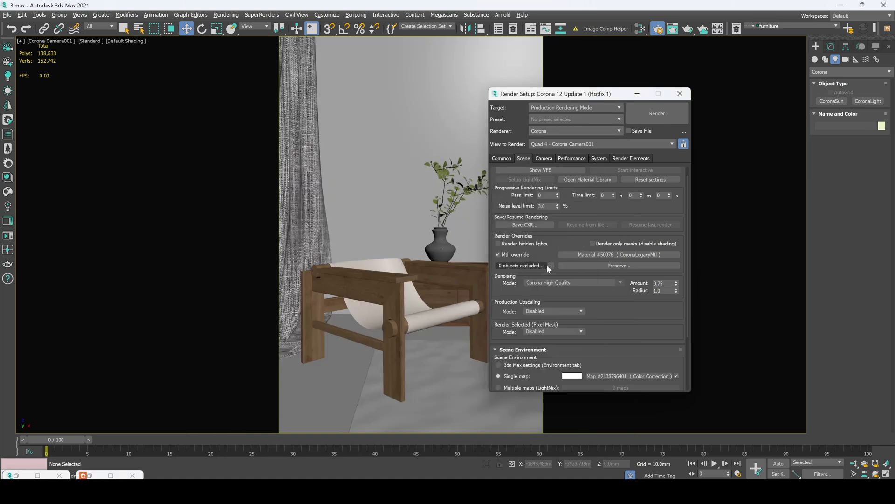
click(442, 244)
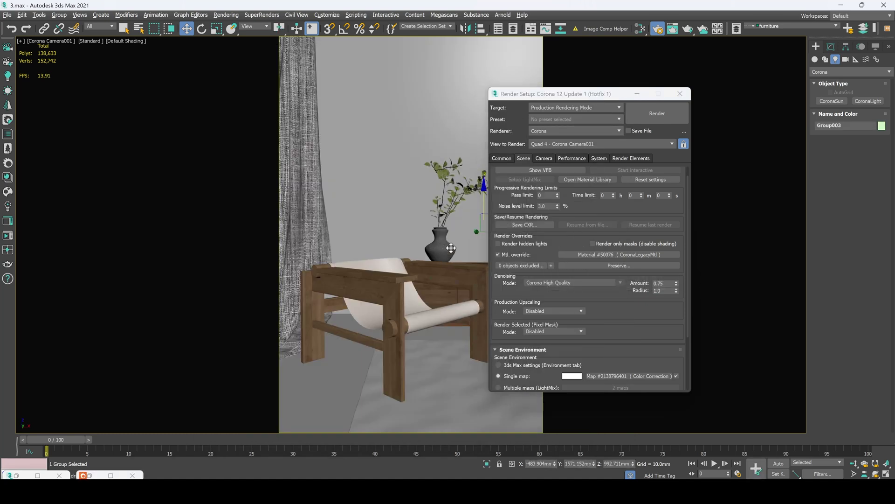
click(552, 267)
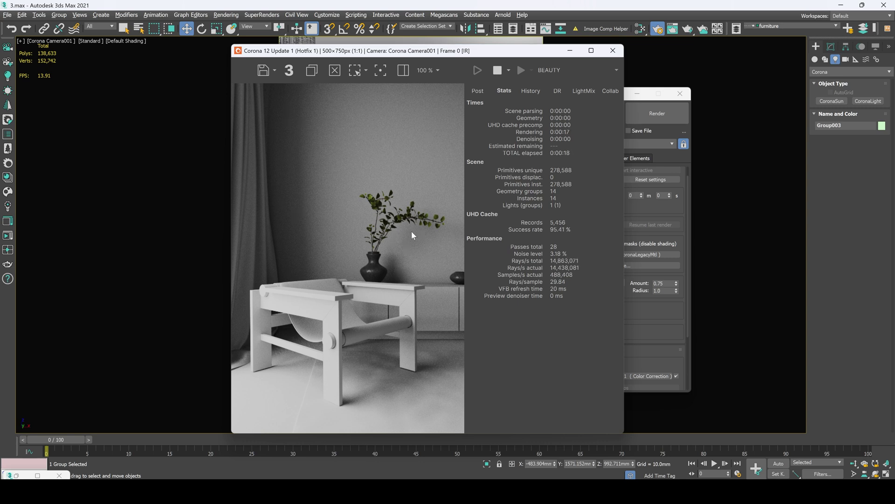
Open the material override's preserve settings, review the material options, and turn the material override off
click(570, 50)
click(609, 266)
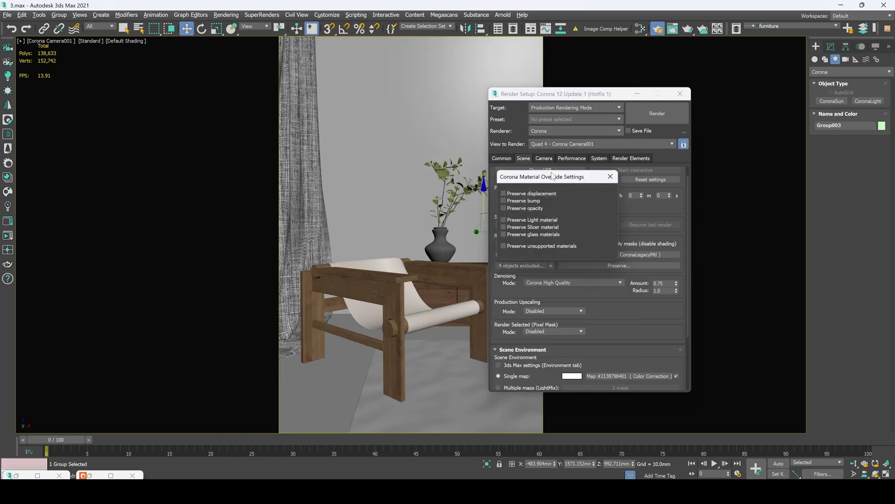
drag(553, 182, 397, 181)
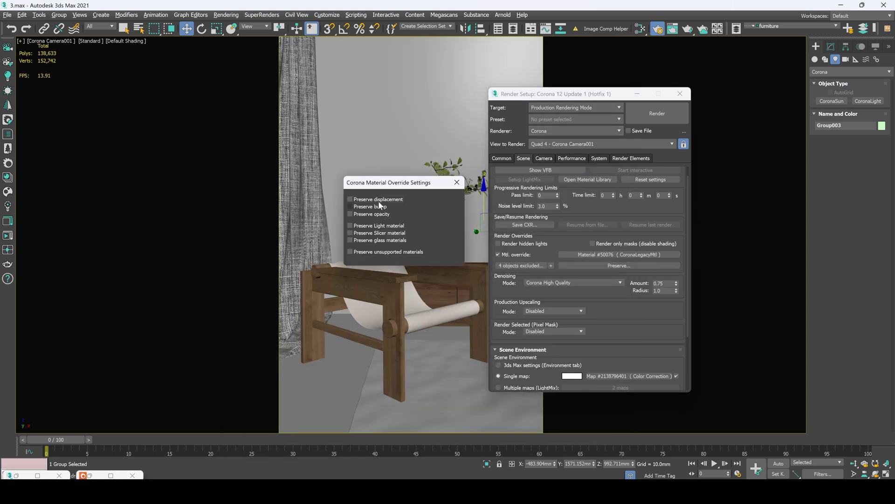
click(359, 241)
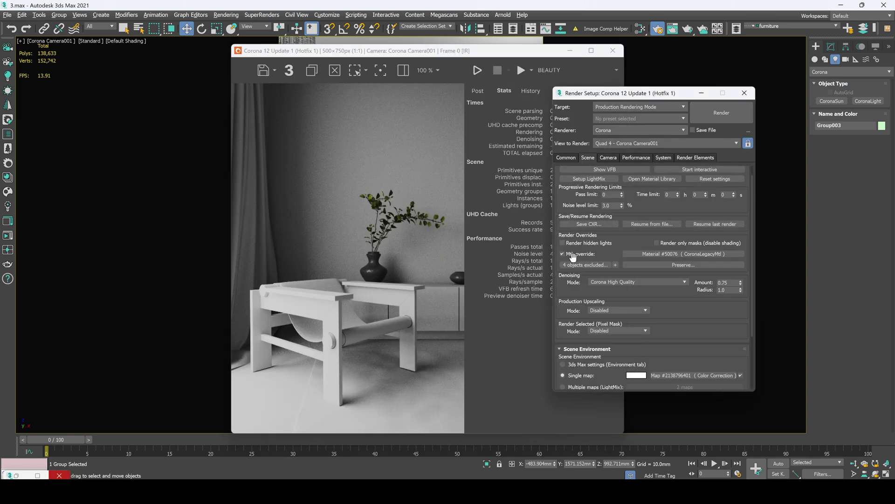
click(563, 254)
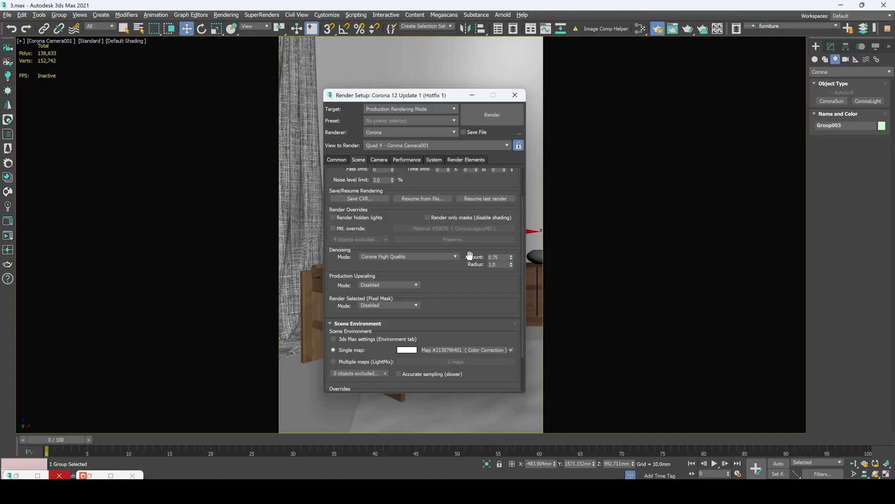
Try the Only firefly removal denoising mode and return the mode to Corona High Quality
click(493, 257)
click(399, 257)
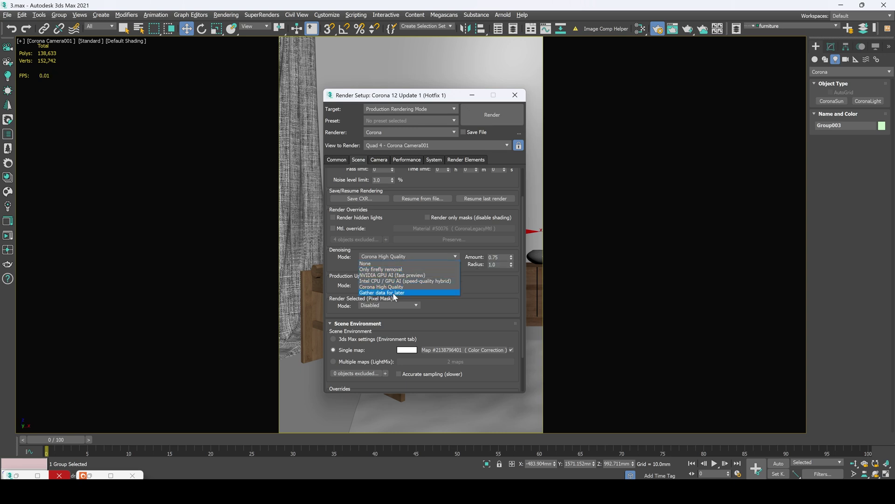
click(404, 269)
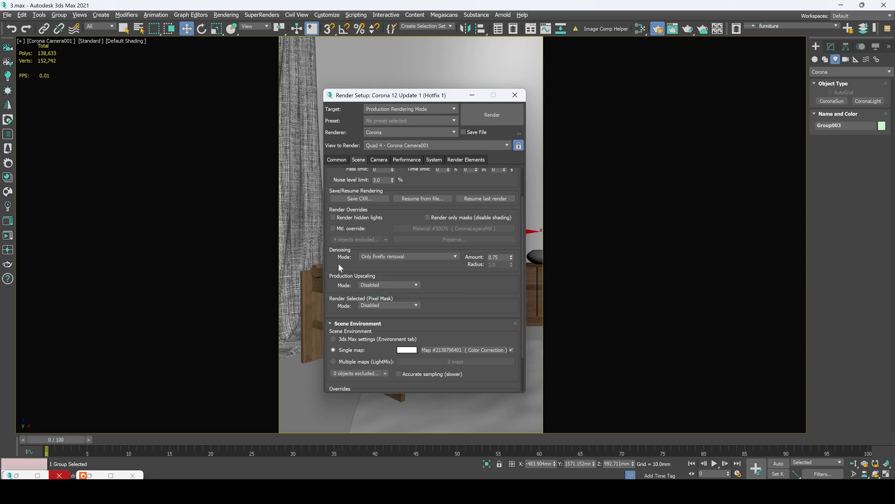
click(393, 257)
click(394, 270)
click(395, 256)
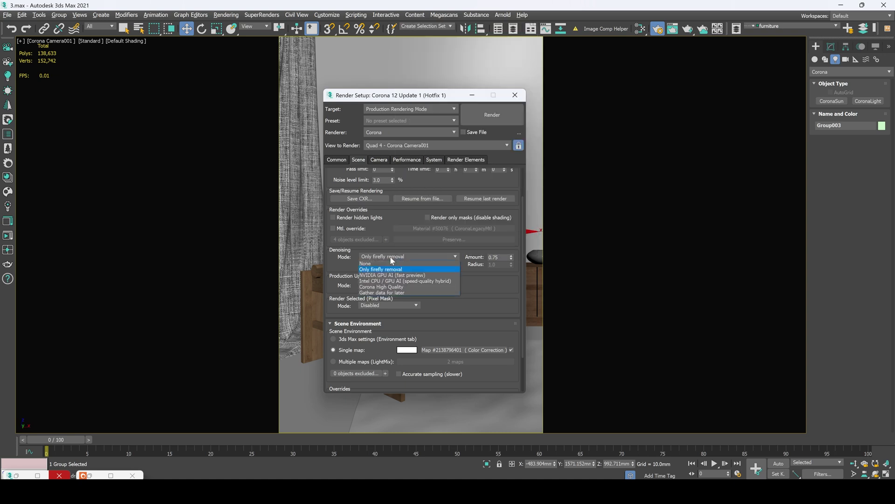
click(397, 288)
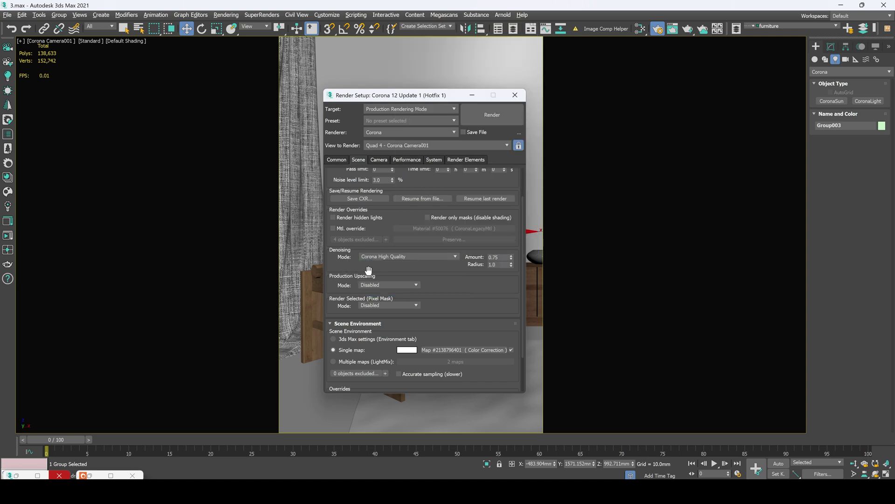
Review the denoising amount and radius settings and the Production Upscaling mode options
scroll(369, 270, down, 1)
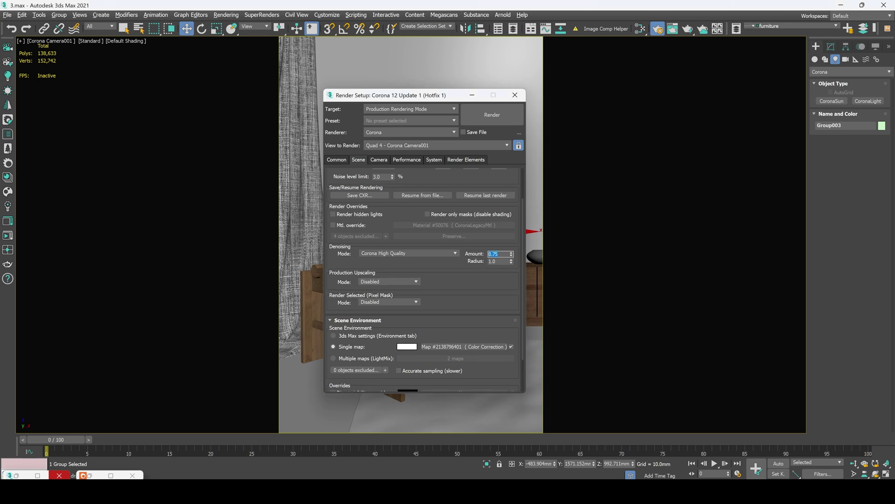
click(474, 258)
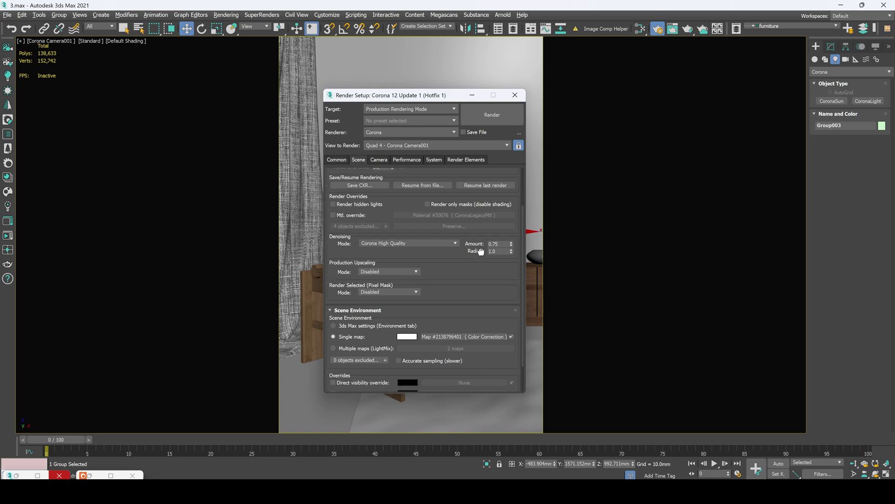
key(Tab)
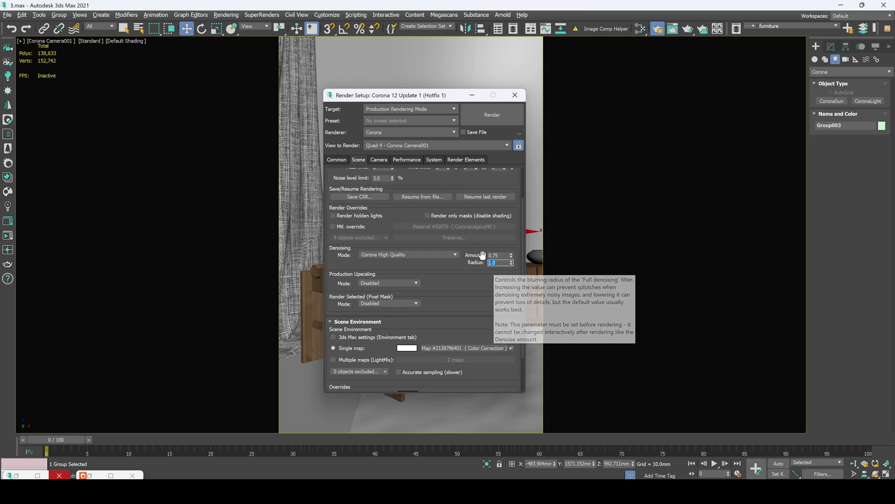
scroll(481, 255, down, 1)
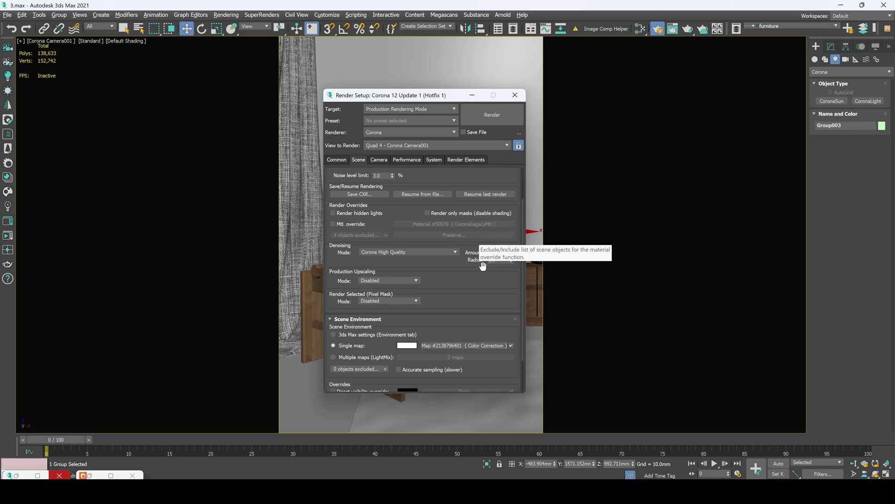
drag(481, 261, 473, 221)
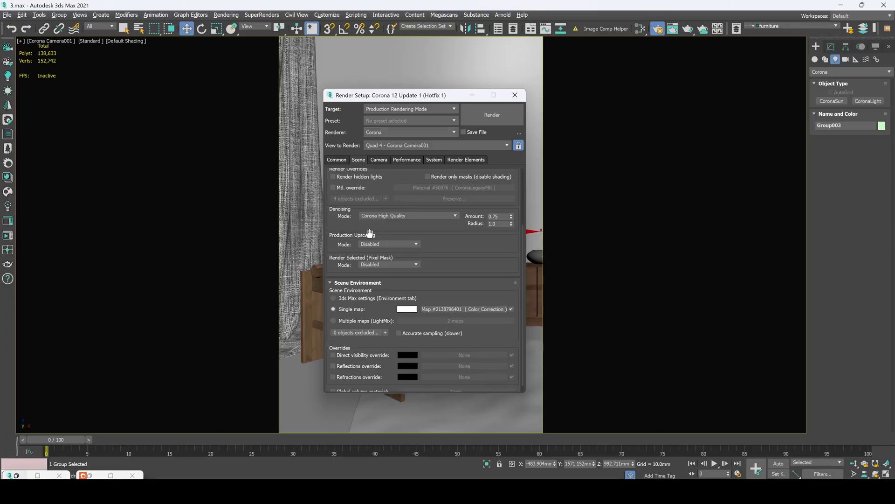
click(373, 244)
click(378, 245)
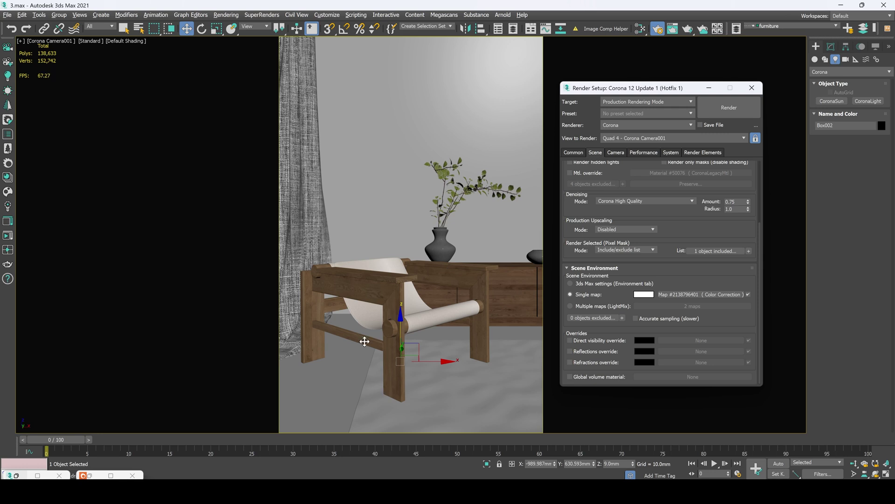
Run the interactive render and switch the Render Selected list from including to excluding the chair
key(ctrl+i)
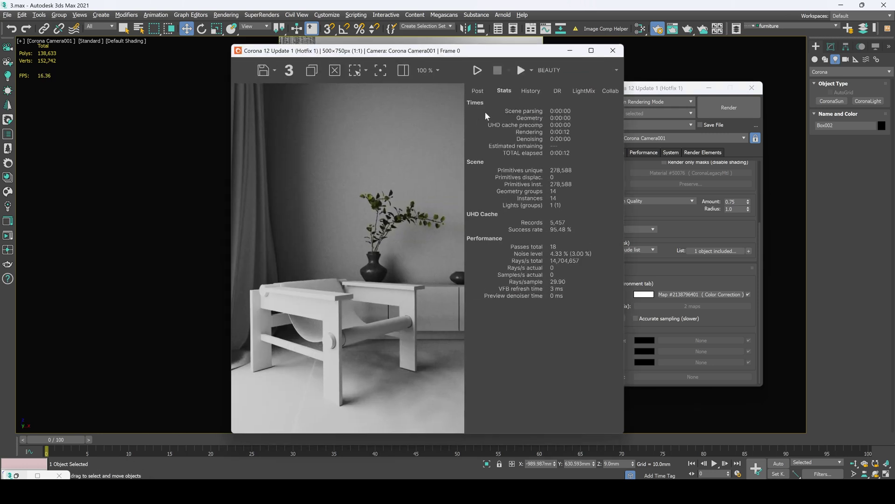
click(724, 257)
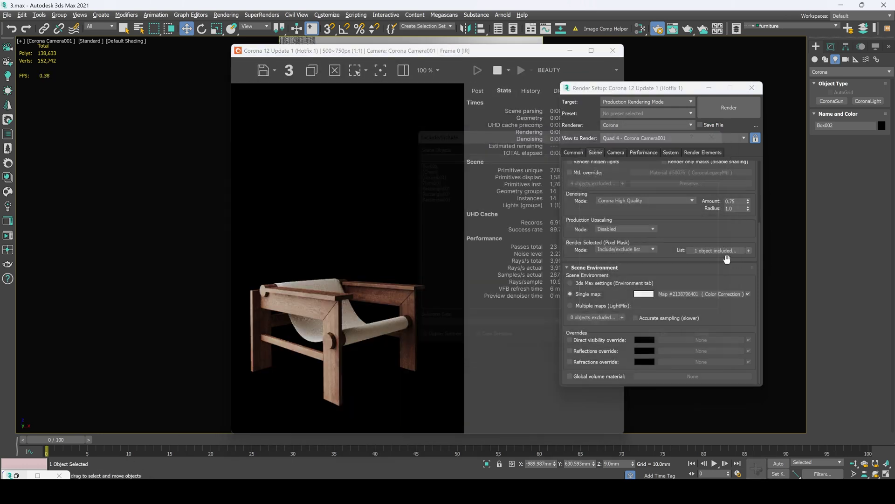
click(711, 251)
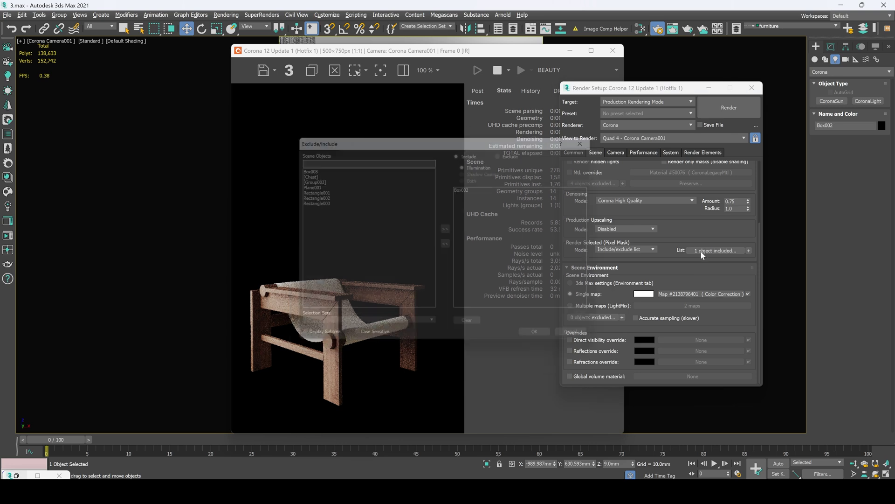
click(546, 343)
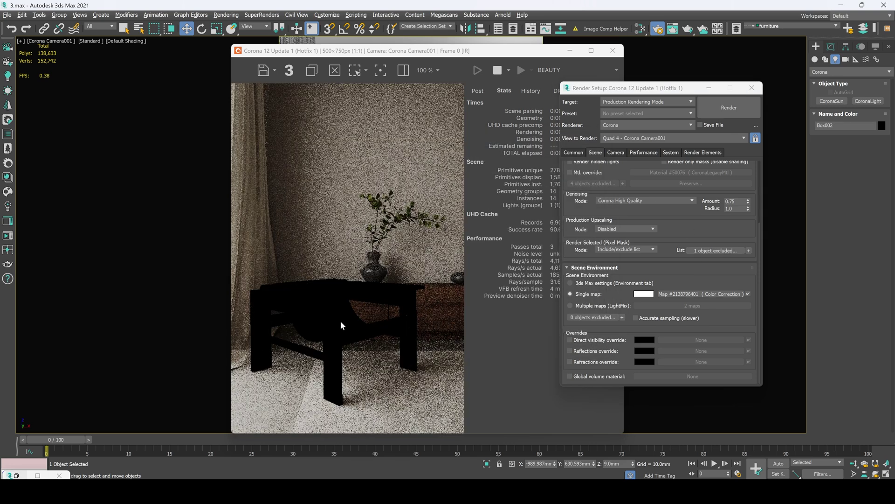
Set the Render Selected mode to Viewport selection and select the rug with edged faces displayed in the viewport
click(634, 250)
click(616, 268)
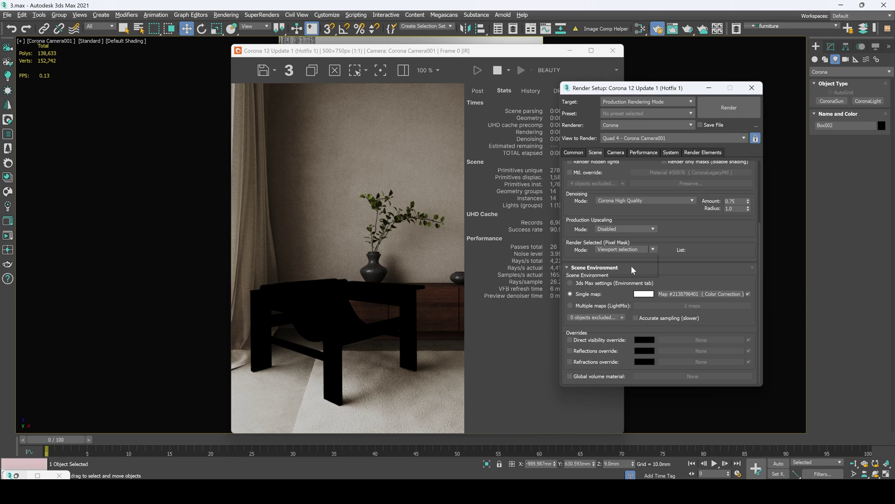
drag(476, 54, 671, 53)
key(F3)
drag(520, 52, 549, 46)
key(F4)
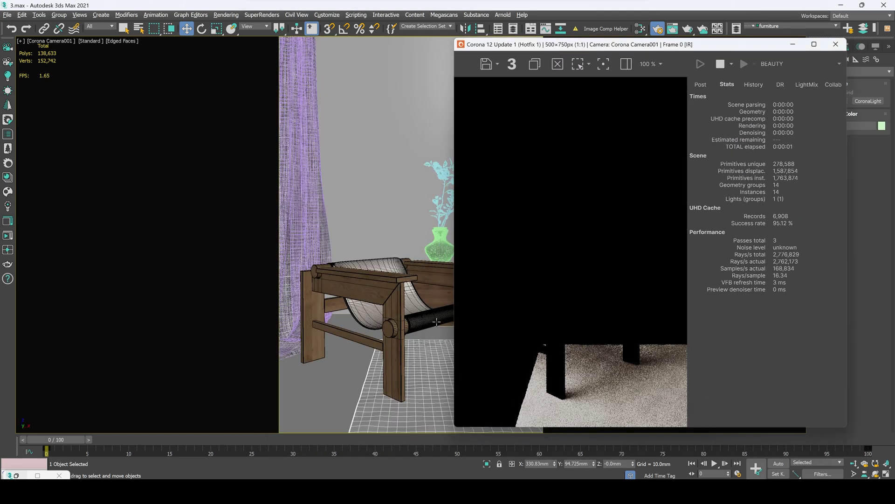
Set the Render Selected mode to Object GBuffer ID with object ID 5 and select the vase and plant group
click(793, 44)
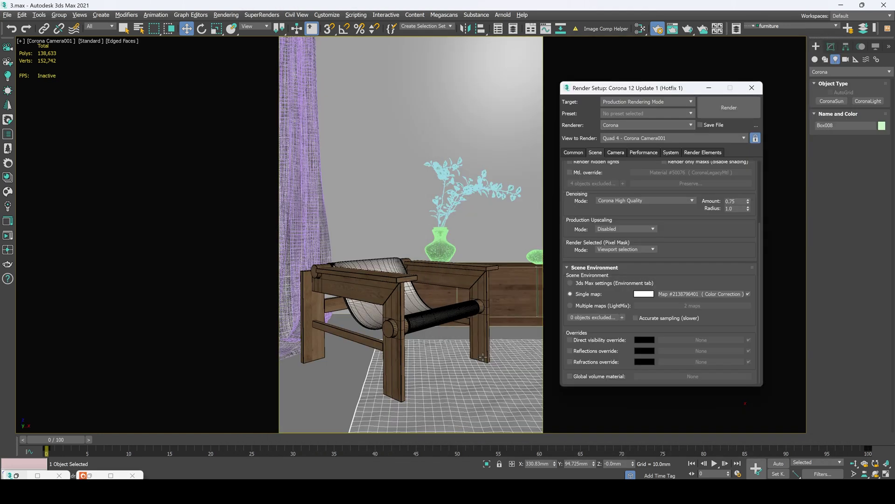
drag(642, 91, 641, 84)
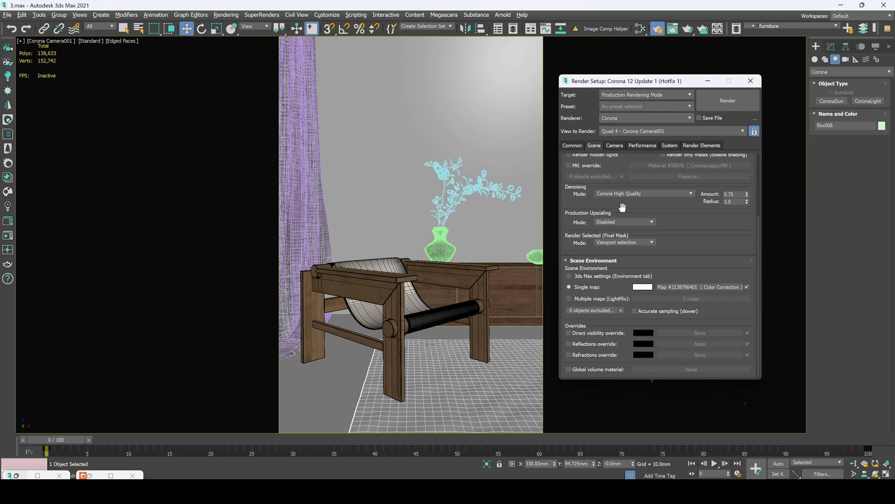
click(628, 243)
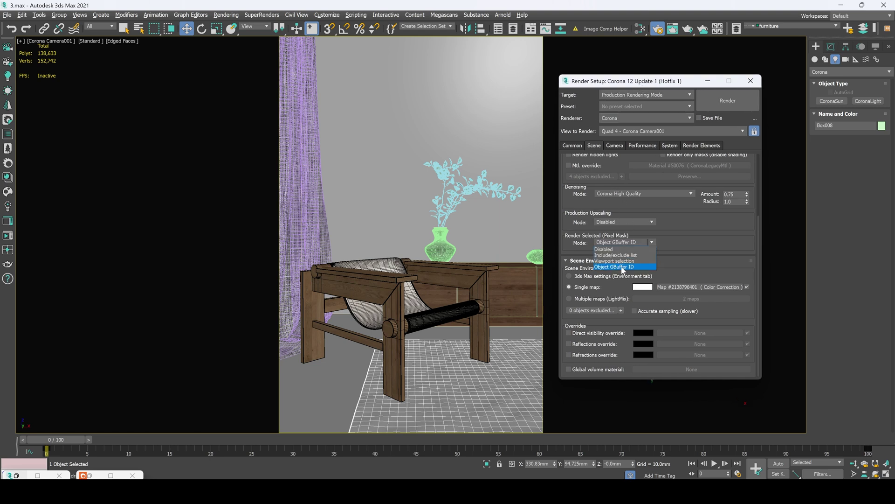
click(623, 269)
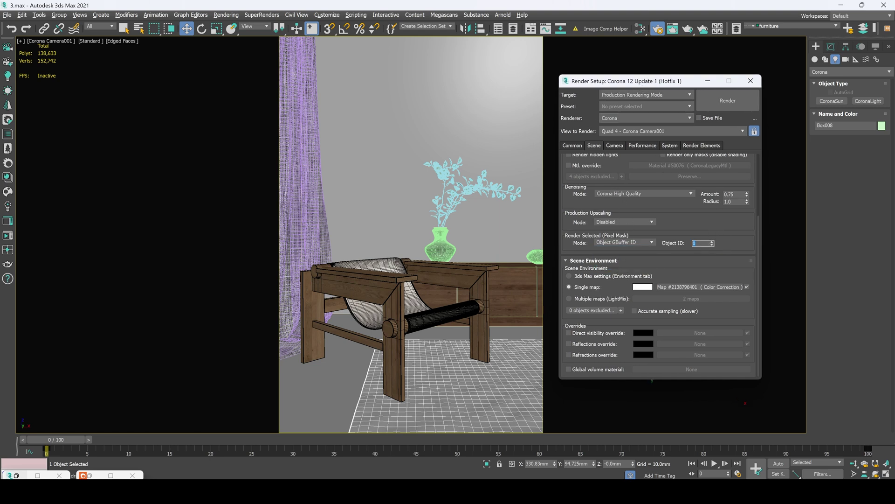
text(5)
click(438, 252)
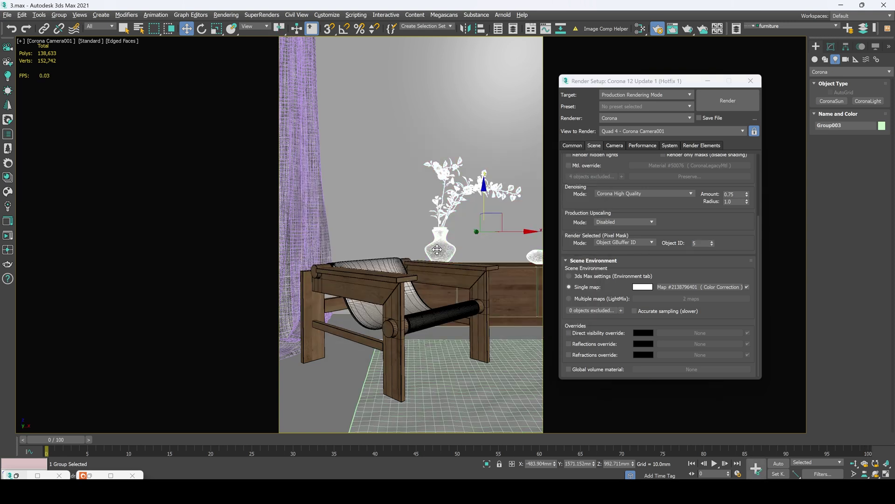
Check the G-Buffer object ID in the vase and plant group's object properties, accept the dialog and render the scene
right_click(438, 252)
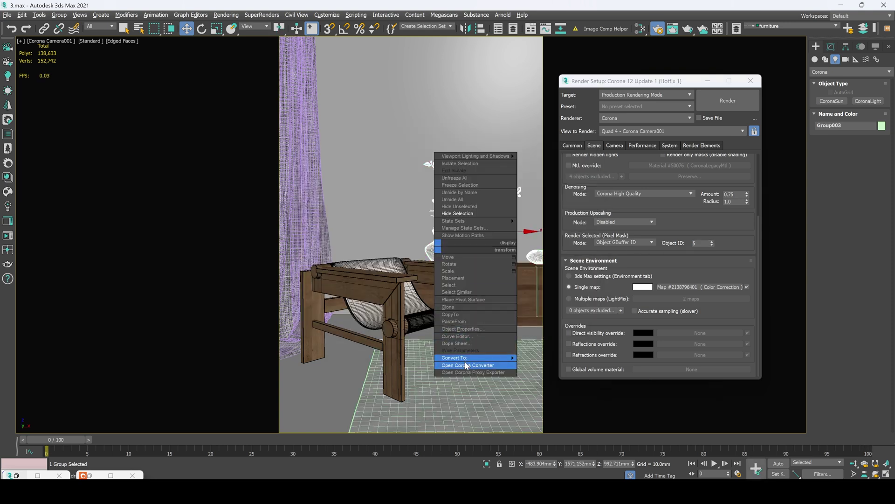
mouse_move(461, 357)
click(461, 329)
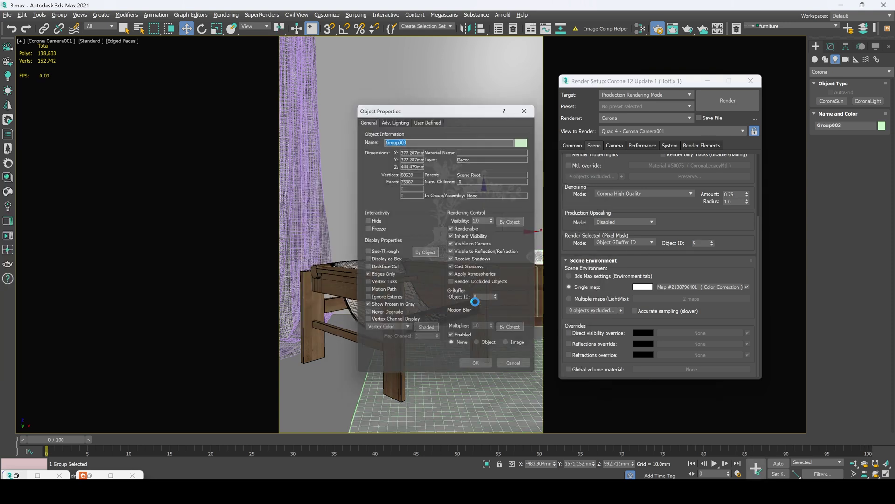
click(488, 301)
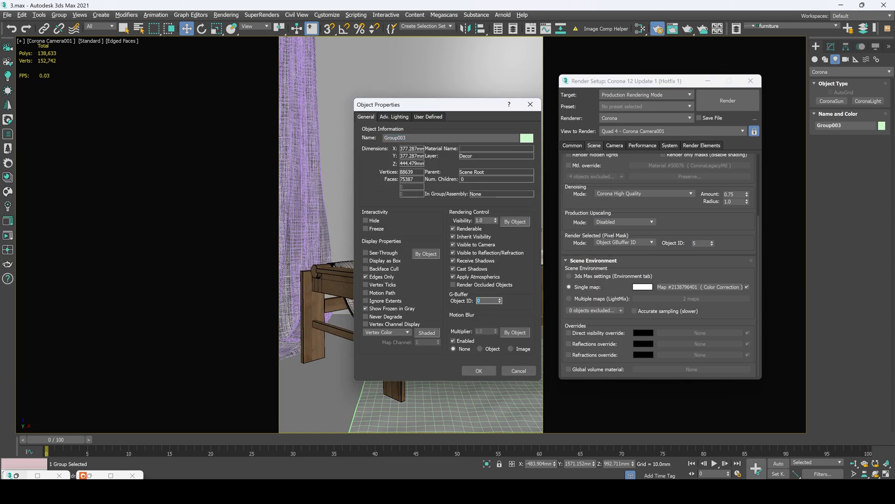
click(479, 371)
key(shift+q)
Set the scene environment to 3ds Max settings and inspect the background map slot in Environment and Effects
scroll(317, 253, down, 1)
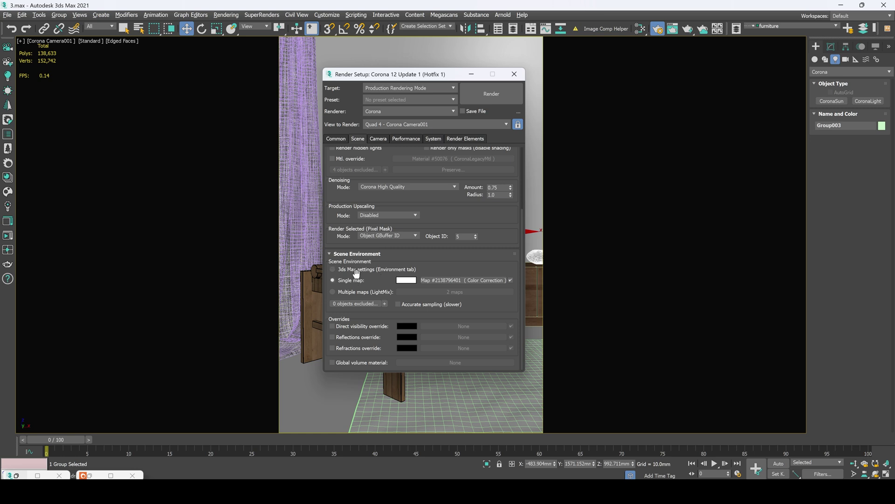
click(345, 270)
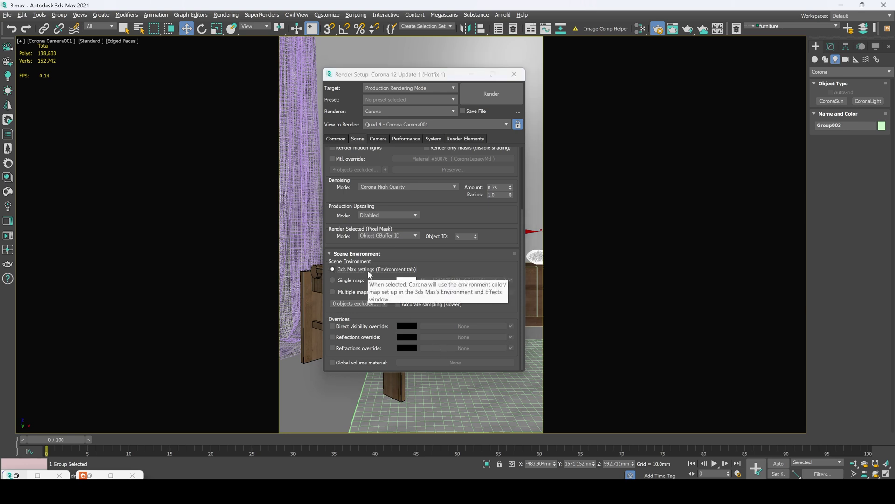
key(8)
drag(188, 82, 179, 137)
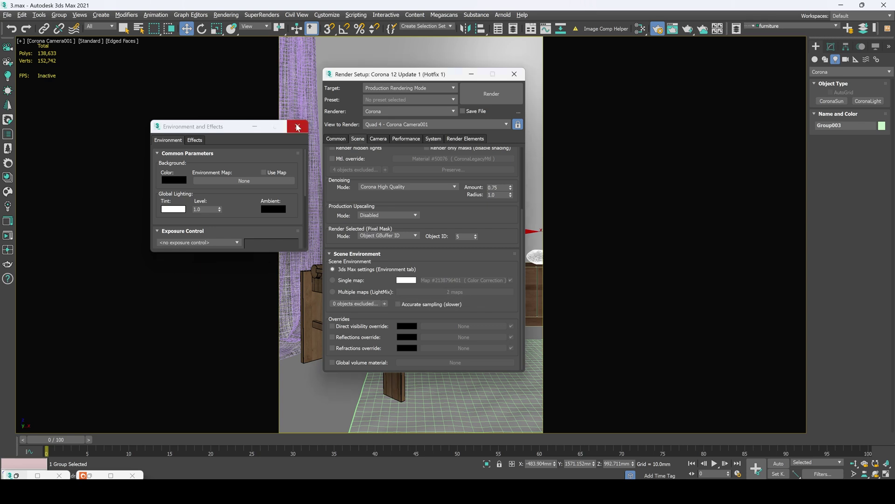
drag(284, 126, 287, 128)
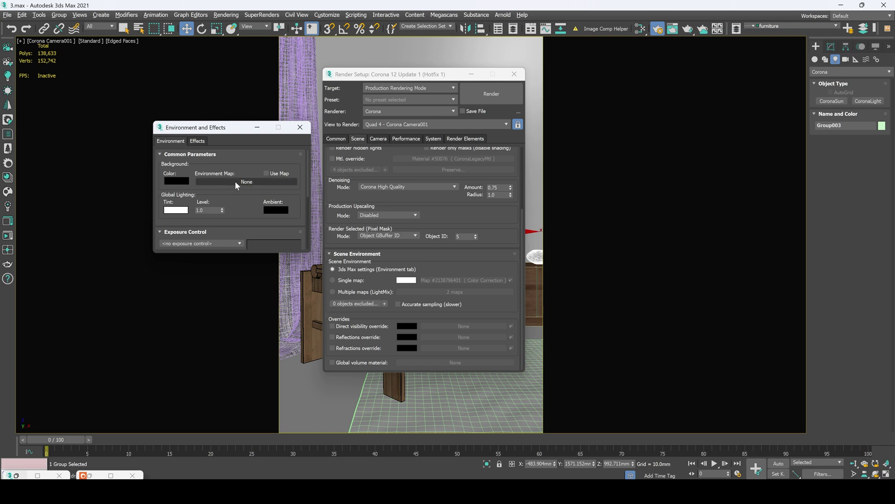
click(300, 126)
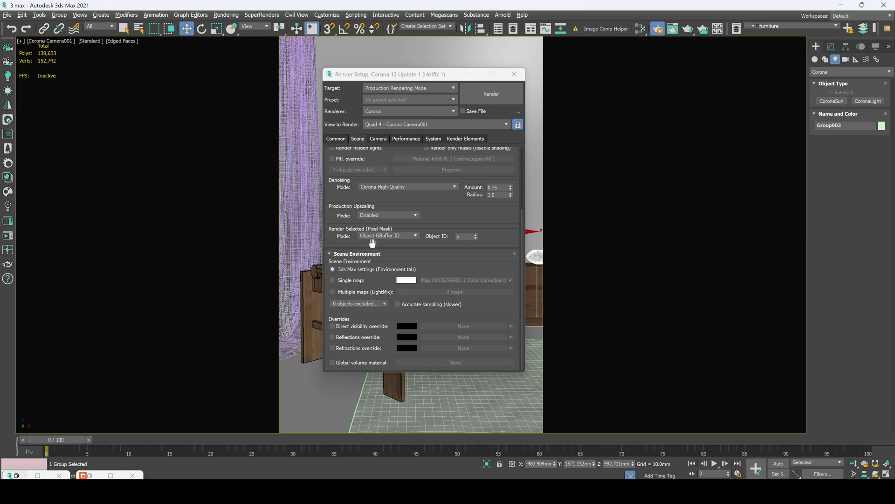
Switch the scene environment to Single map, try Multiple maps (LightMix), and return to Single map
click(343, 281)
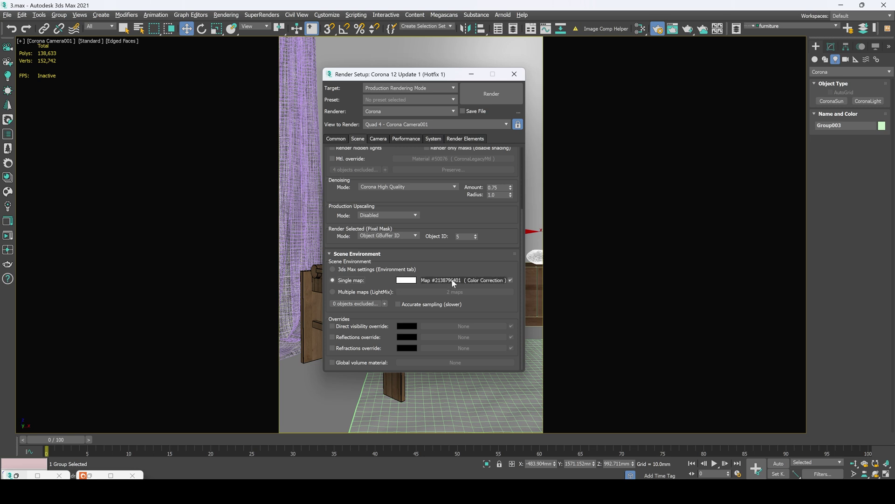
click(342, 292)
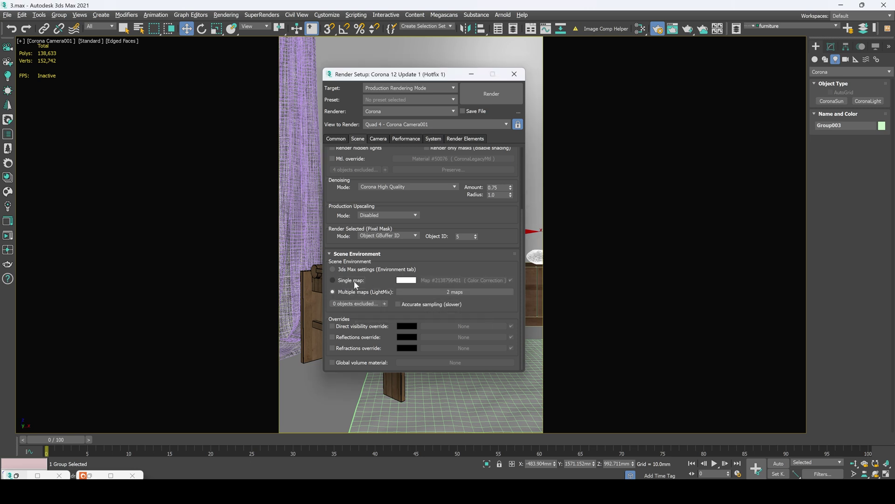
click(351, 282)
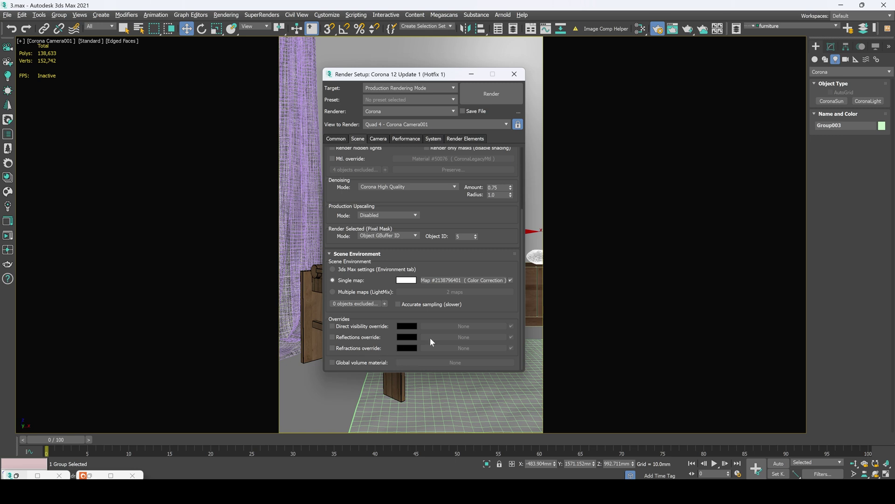
mouse_move(358, 366)
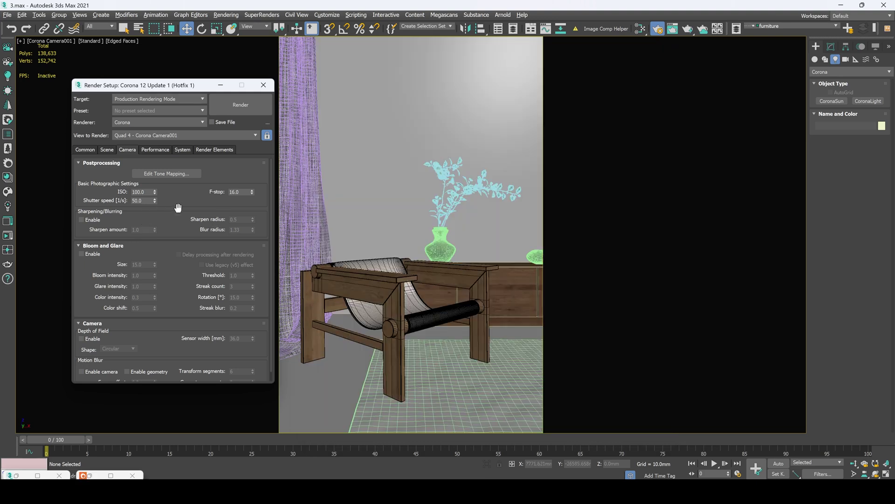
Review the secondary global illumination solver choices in the performance settings, keeping UHD Cache
click(399, 148)
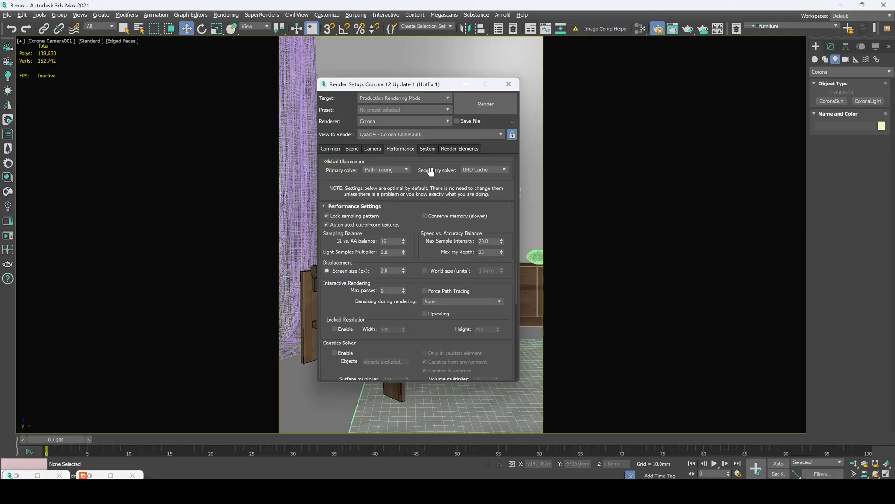
click(473, 170)
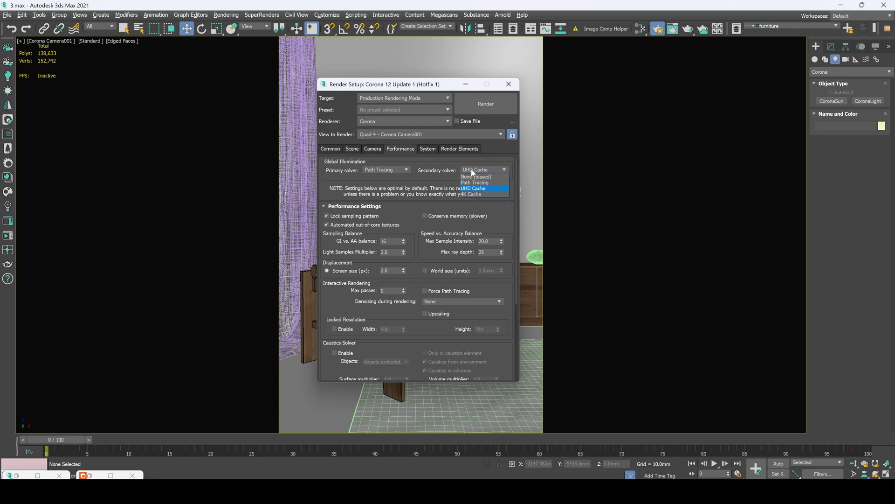
click(481, 171)
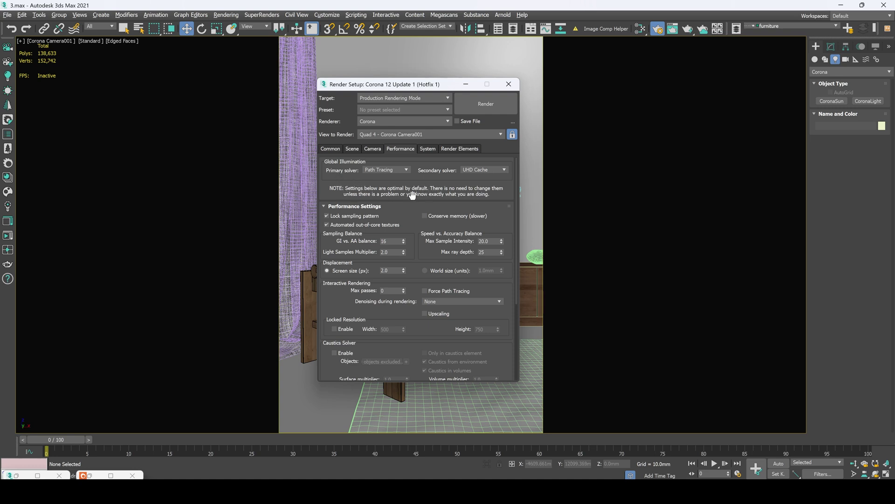
Try the UHD Cache preset Animation (flicker-free) and return it to Still frame (fast precomputation)
drag(413, 195, 413, 172)
scroll(466, 329, down, 5)
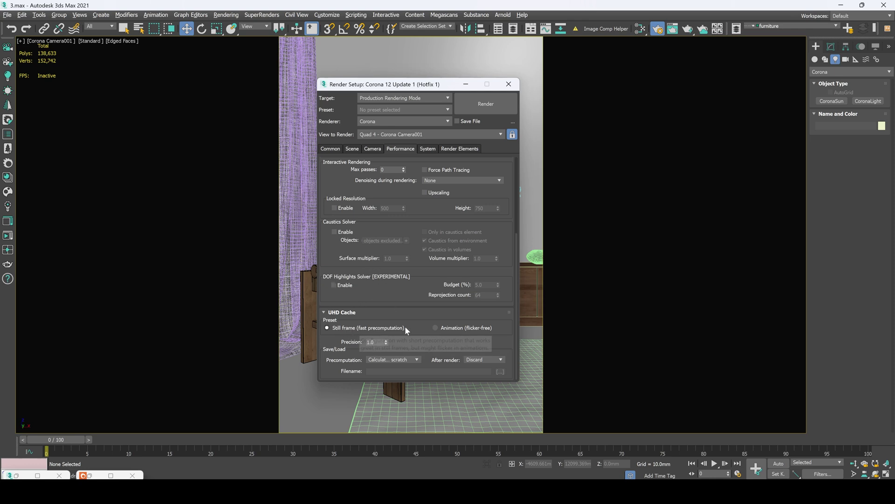
click(455, 328)
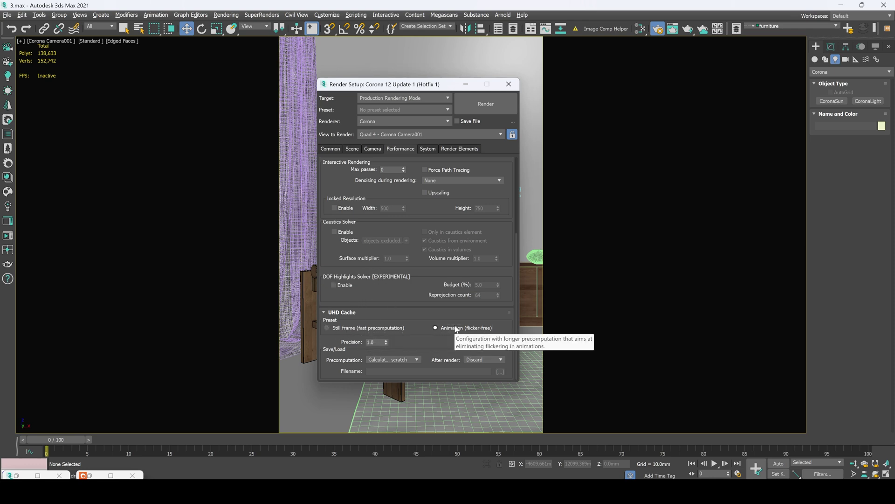
key(Up)
scroll(381, 225, up, 5)
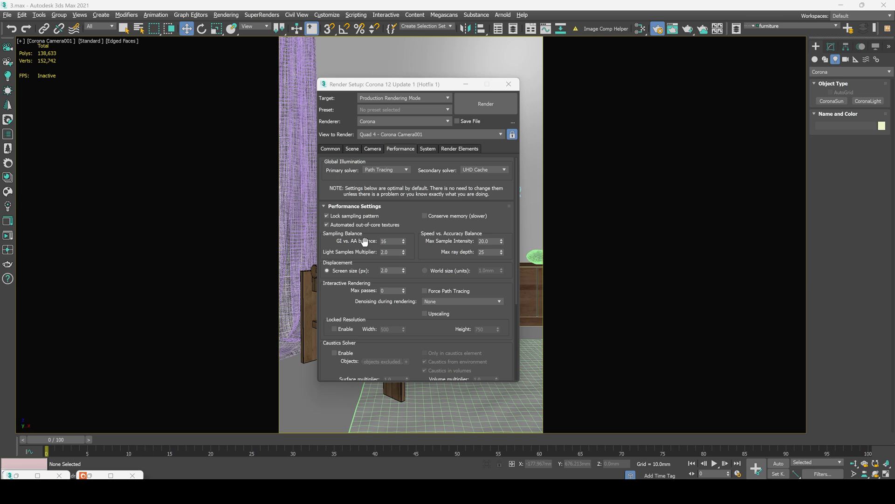
Review the GI vs. AA balance, the displacement screen size and the interactive rendering options
mouse_move(404, 245)
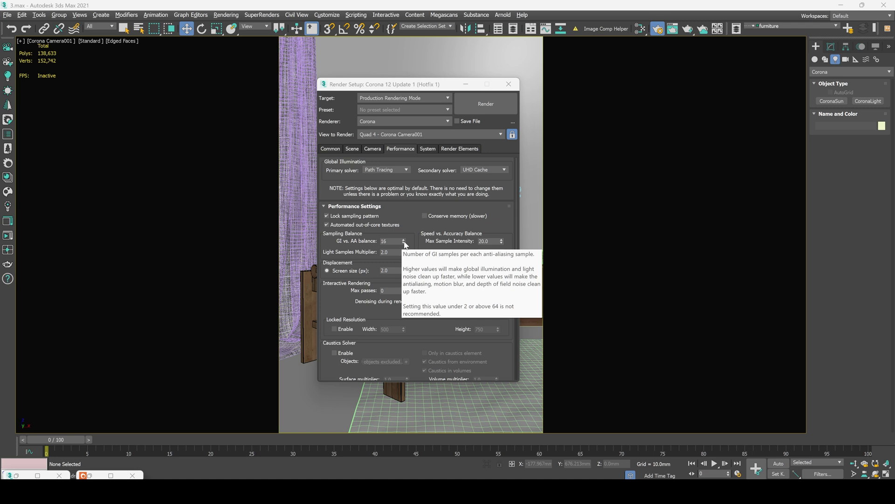
scroll(404, 245, down, 2)
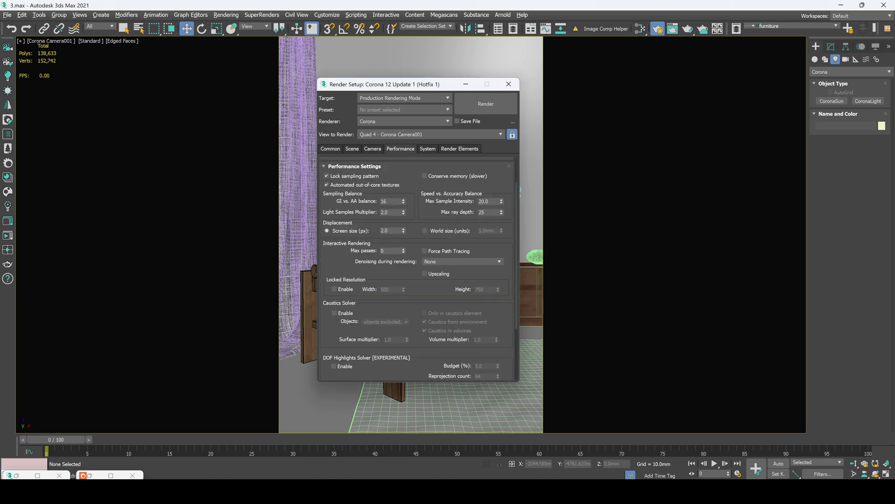
click(390, 230)
scroll(404, 223, down, 1)
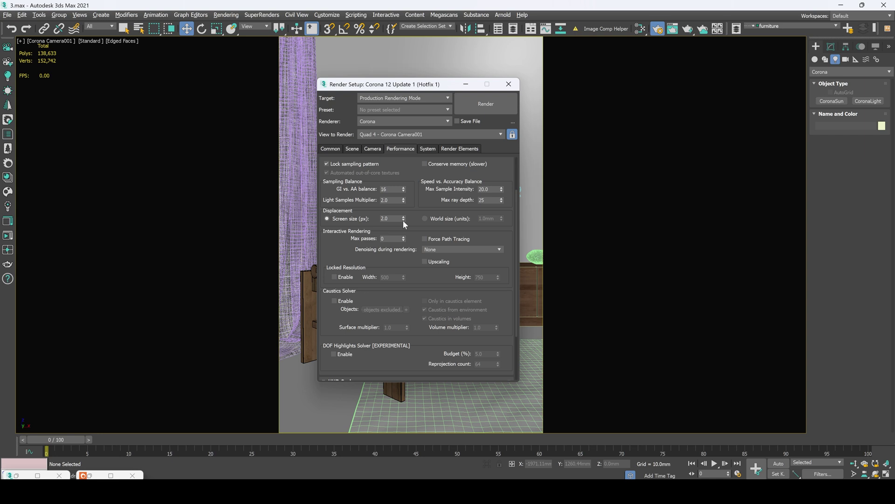
scroll(404, 222, down, 1)
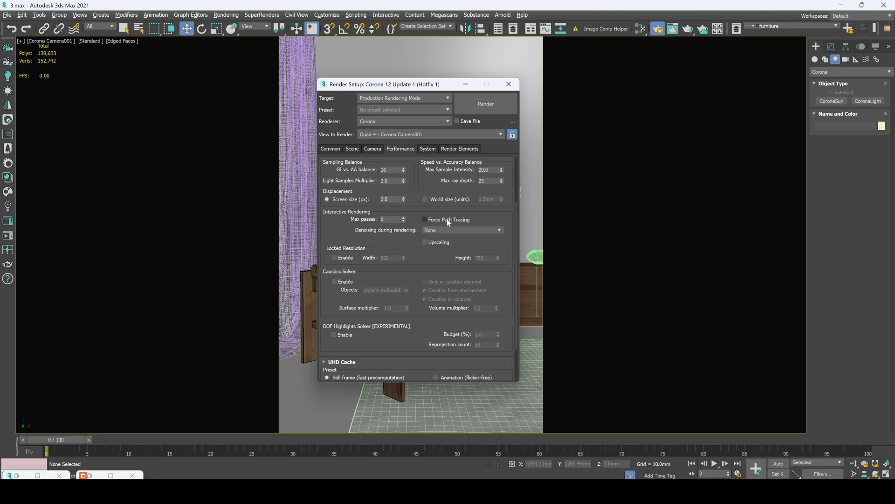
Set denoising during interactive rendering to NVIDIA GPU AI, stop the render in the frame buffer and minimize that window
click(438, 231)
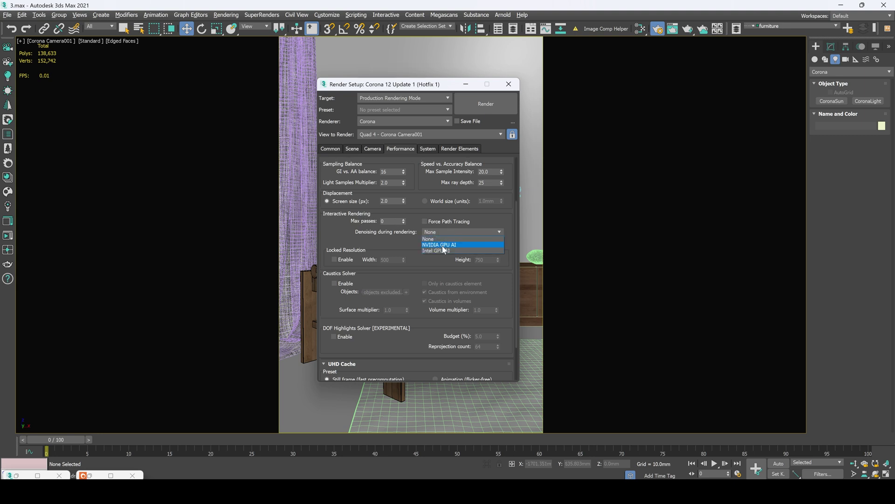
click(442, 245)
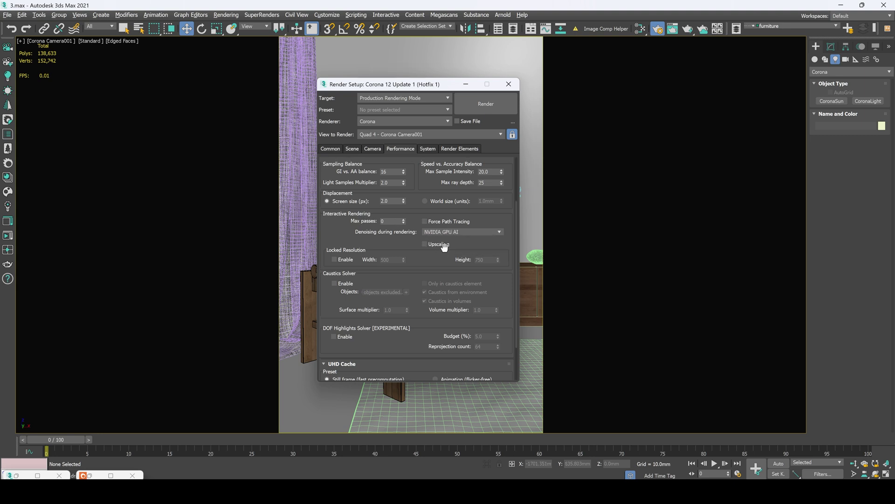
click(89, 474)
click(575, 68)
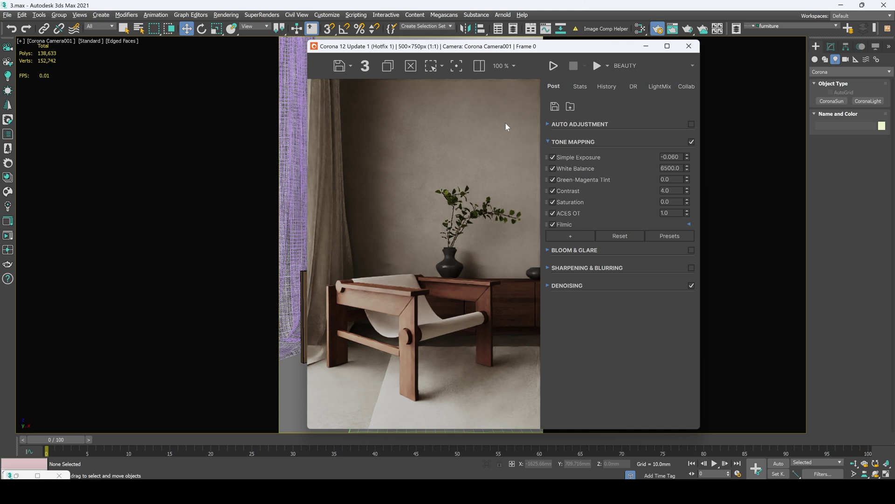
click(646, 45)
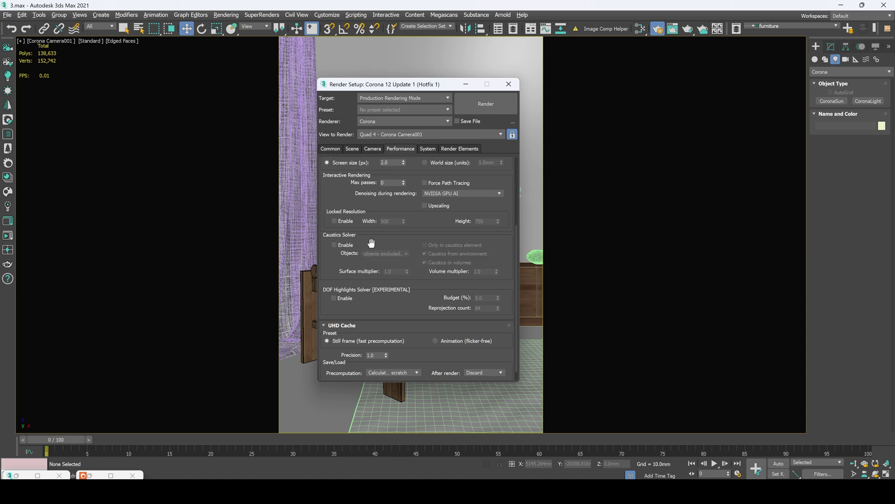
Review the image filter types in the system settings, keeping High Quality
click(430, 148)
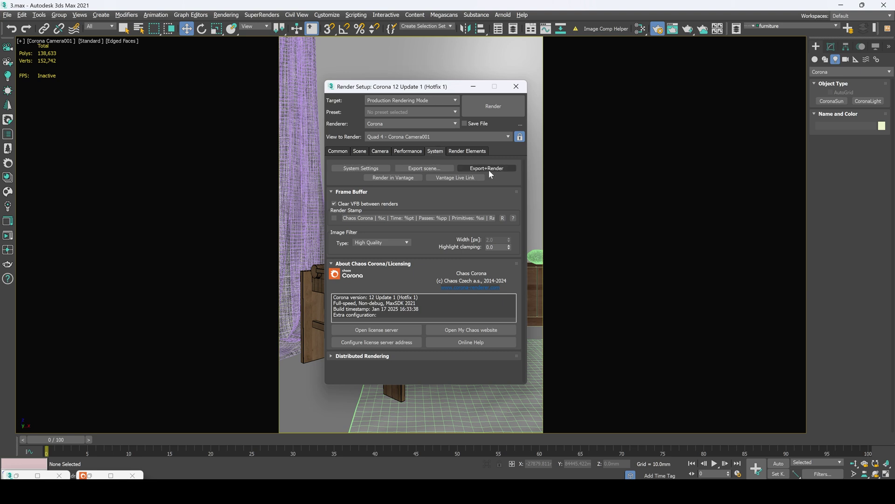
click(391, 242)
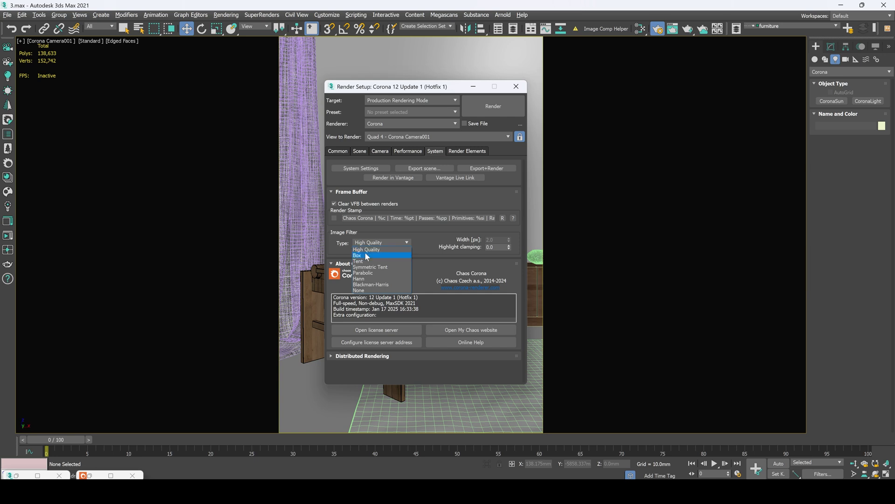
click(356, 249)
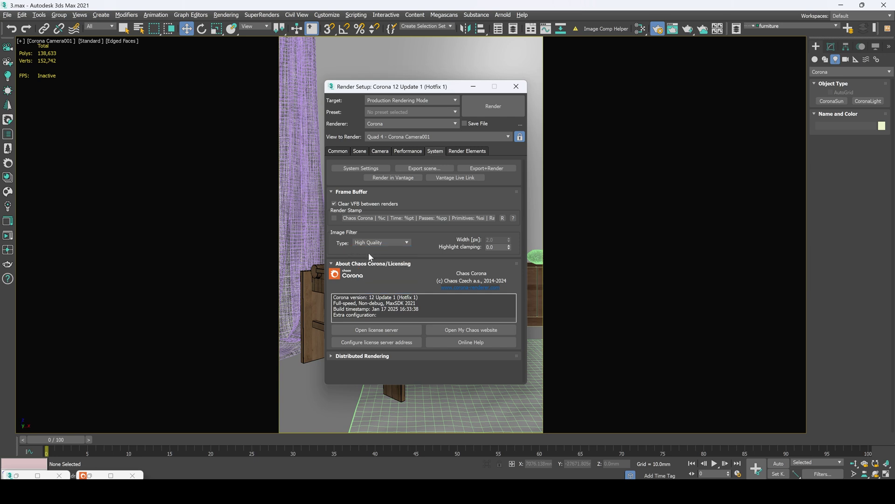
Select the first Corona light's render element and widen the Name column to show the full element names
click(467, 150)
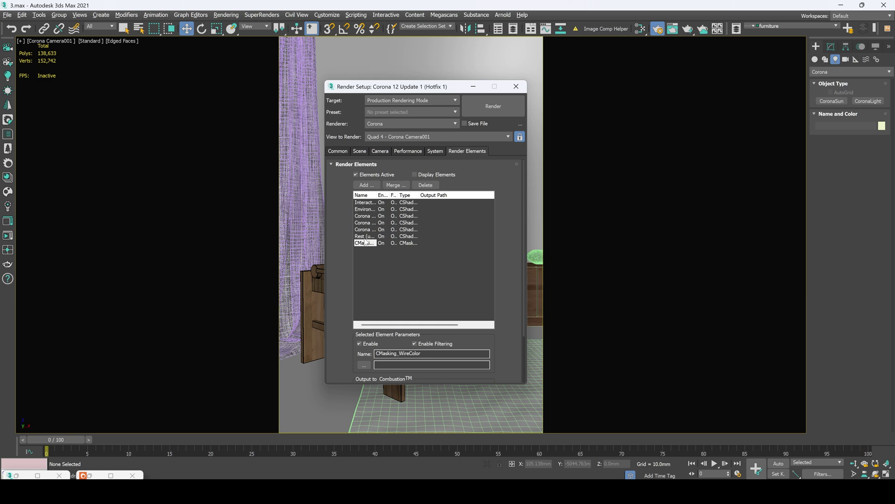
click(365, 216)
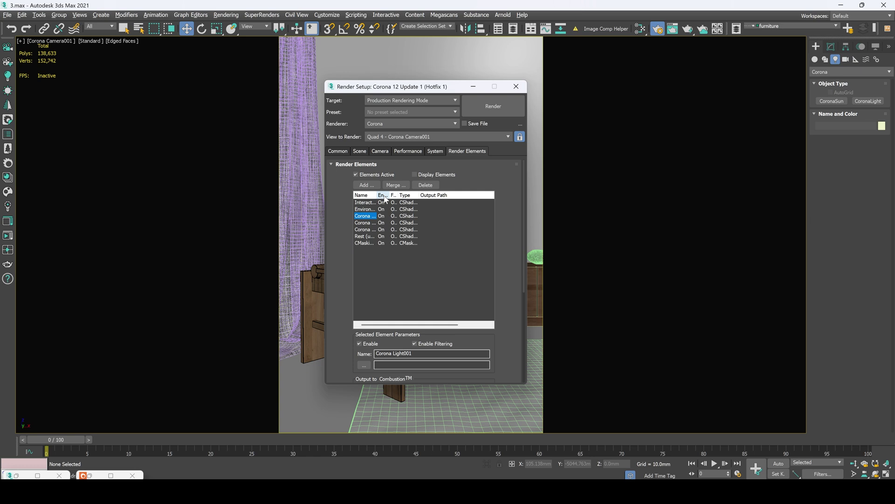
drag(376, 195, 416, 199)
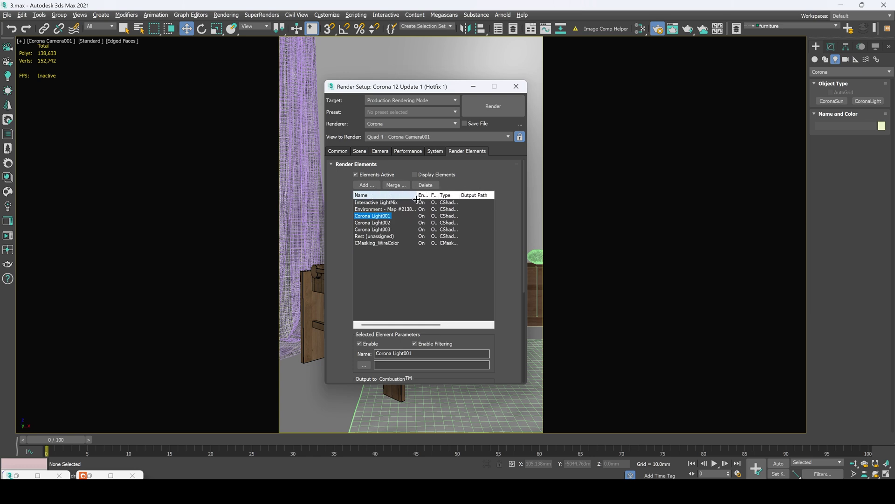
Switch the time output to Range and back to Single
click(337, 152)
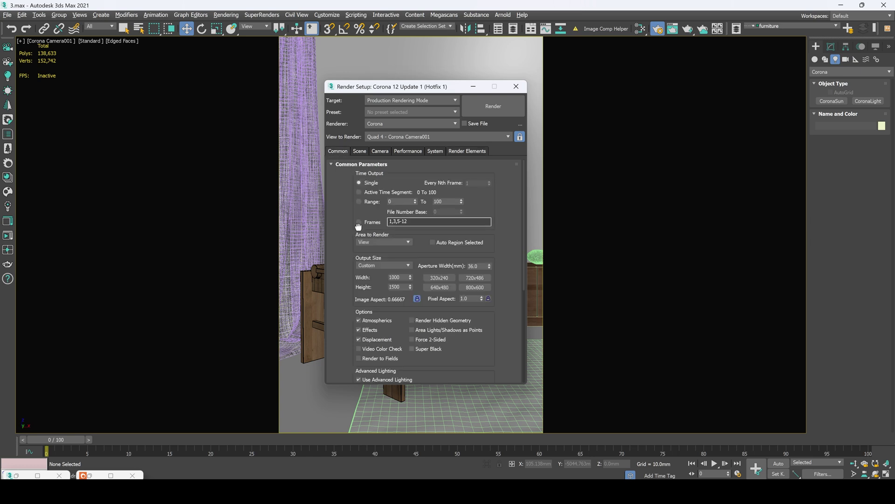
click(374, 200)
click(368, 185)
Review the width and height of the custom output size
scroll(380, 216, down, 2)
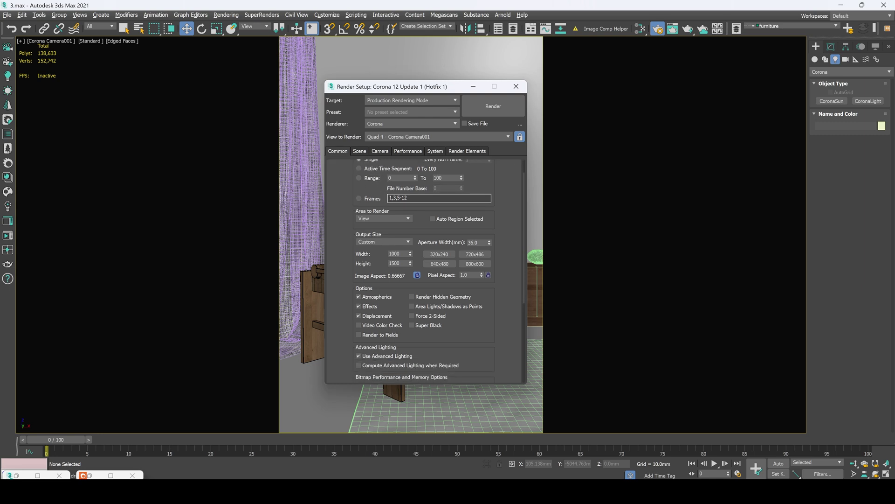
double_click(394, 254)
drag(383, 265, 386, 246)
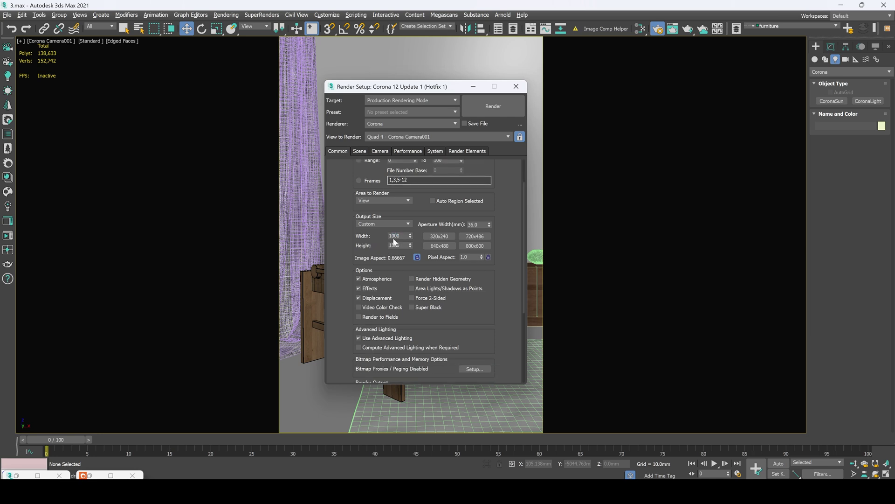
Toggle the Atmospherics, Effects and Displacement options off and back on, and review the Render Output settings
scroll(396, 237, down, 4)
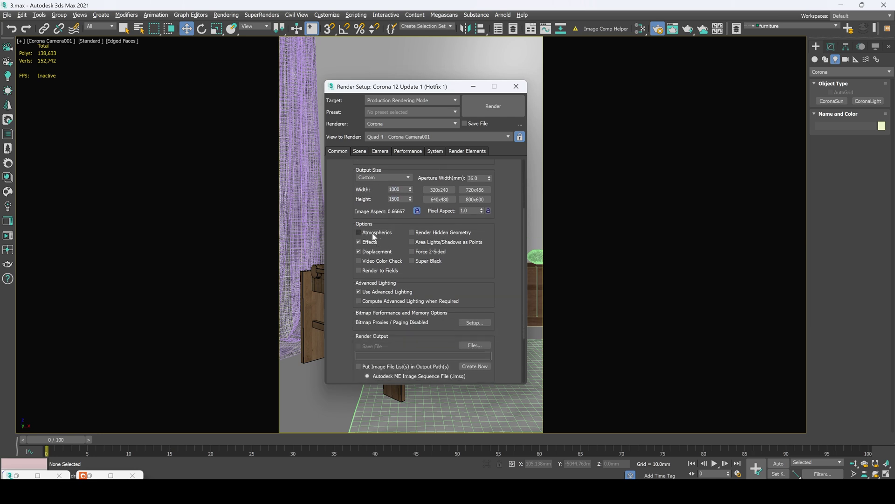
click(370, 242)
click(372, 252)
click(370, 253)
click(369, 242)
scroll(358, 247, down, 2)
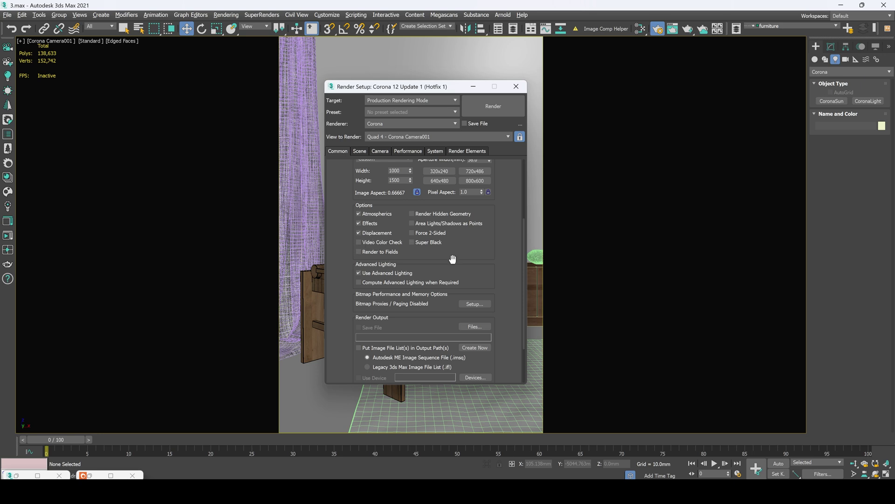
scroll(453, 259, down, 3)
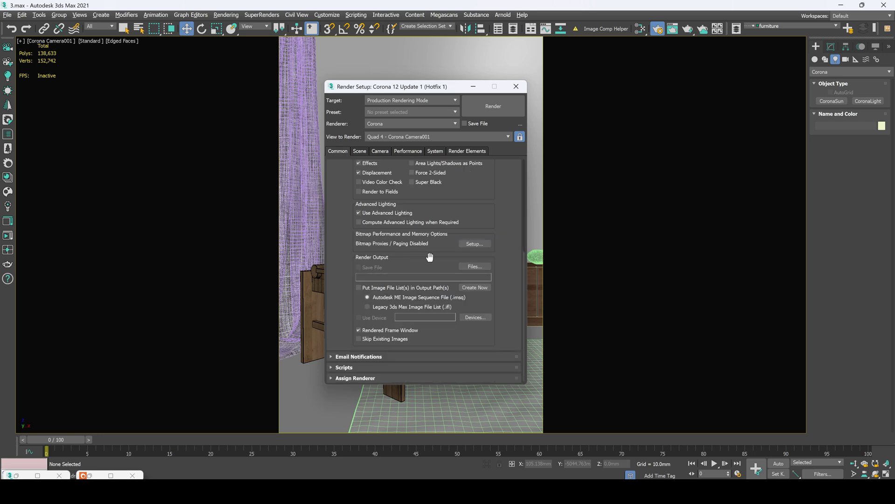